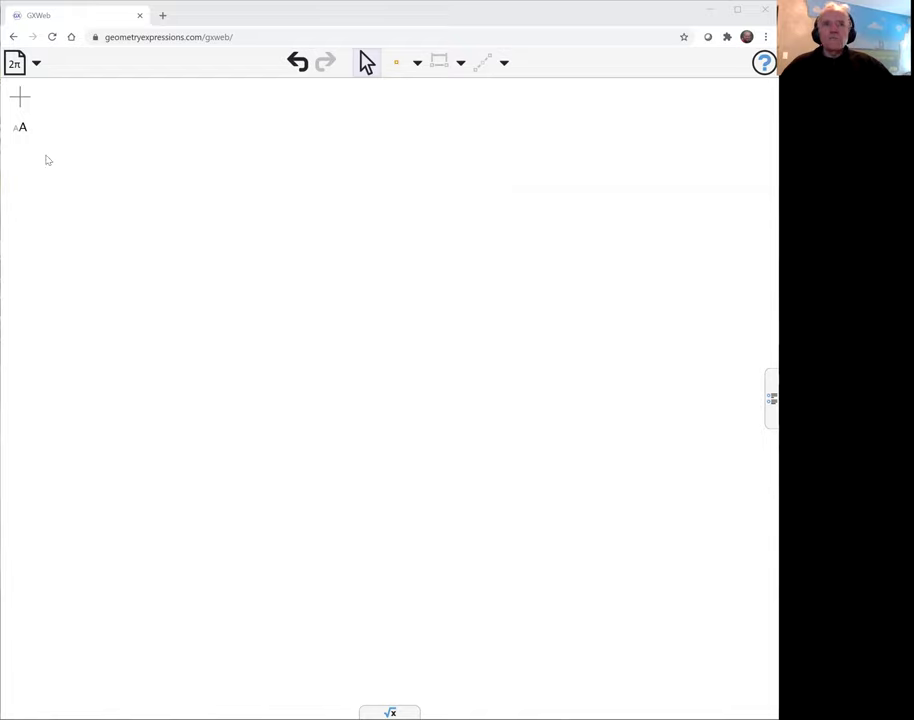
Place point A below and right of the origin and constrain it to coordinates (x0, y0)
{"action": "left_click", "coordinate": [251, 182]}
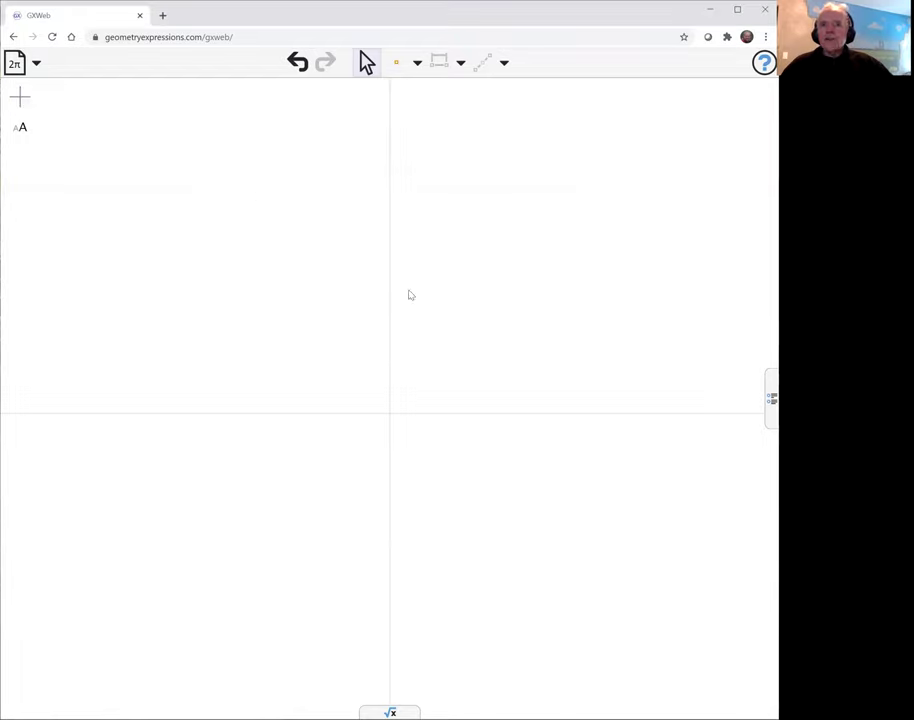
{"action": "left_click_drag", "start_coordinate": [428, 307], "coordinate": [343, 233]}
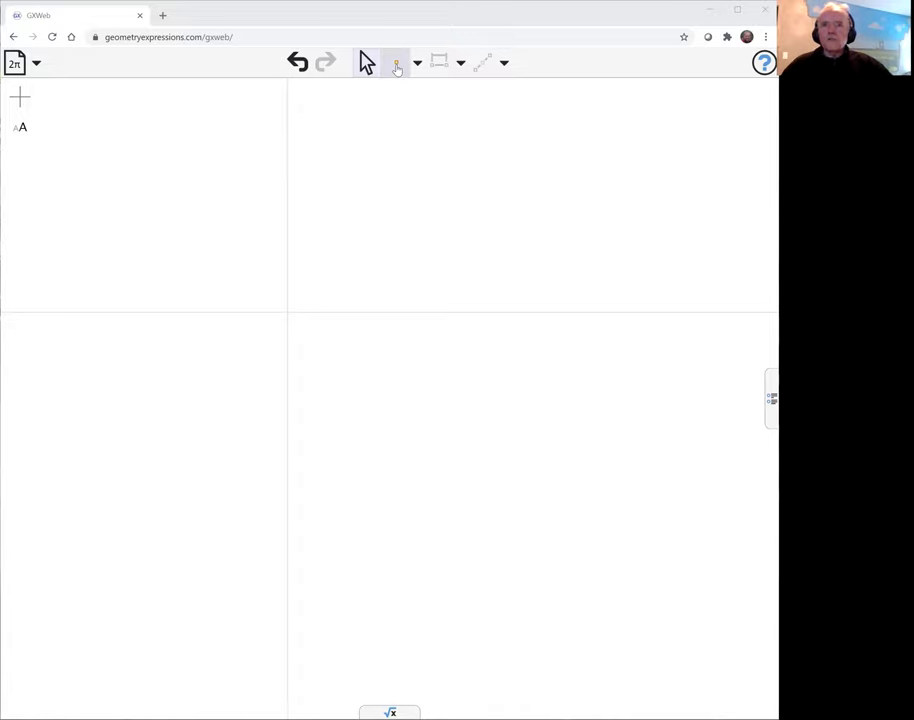
{"action": "left_click", "coordinate": [397, 67]}
{"action": "left_click", "coordinate": [557, 420]}
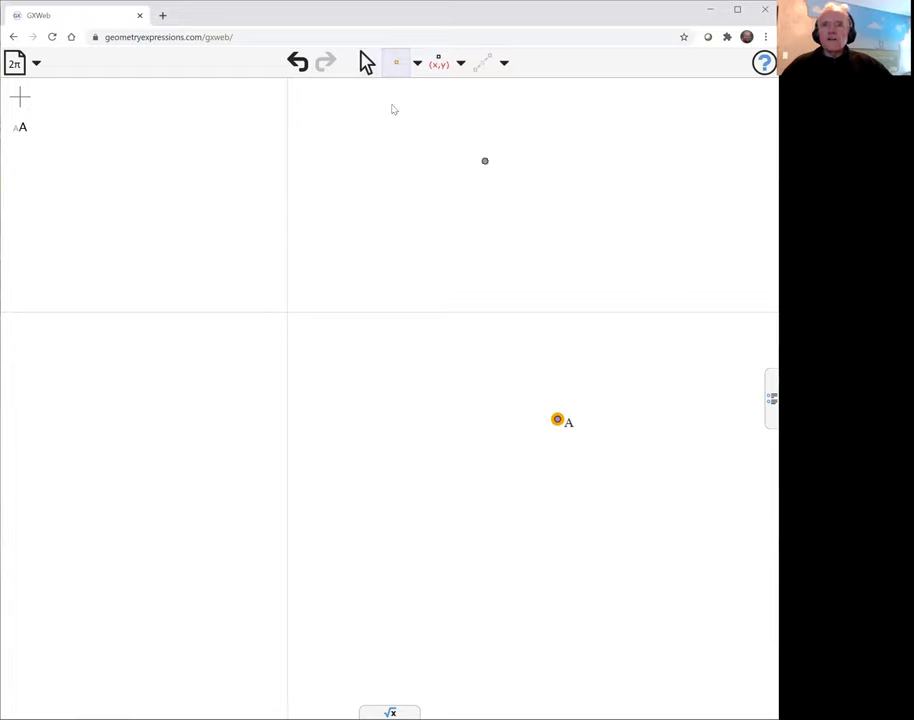
{"action": "left_click", "coordinate": [438, 63]}
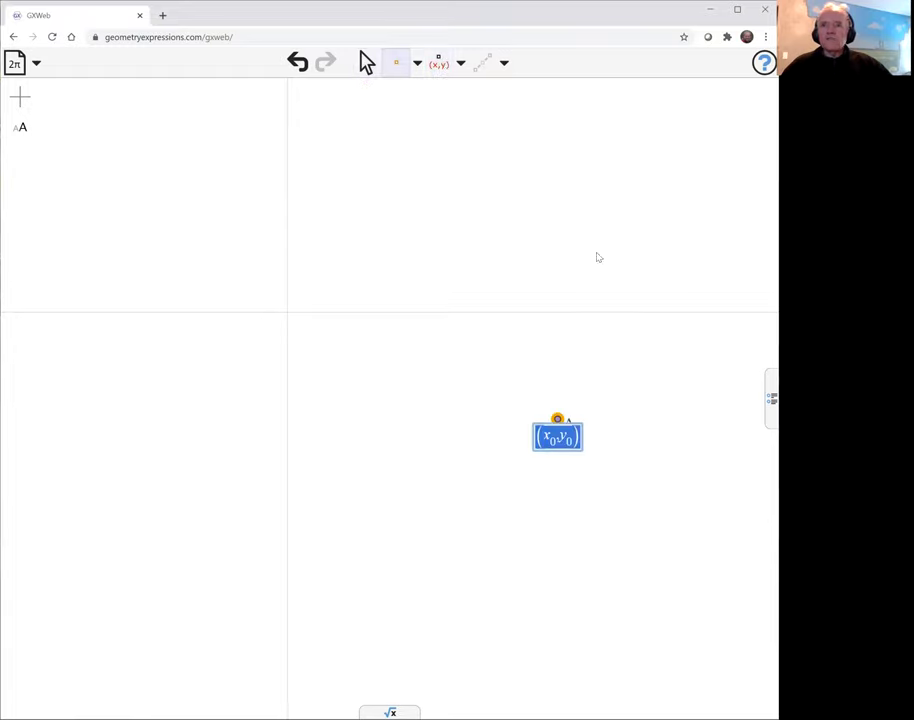
{"action": "left_click", "coordinate": [630, 393]}
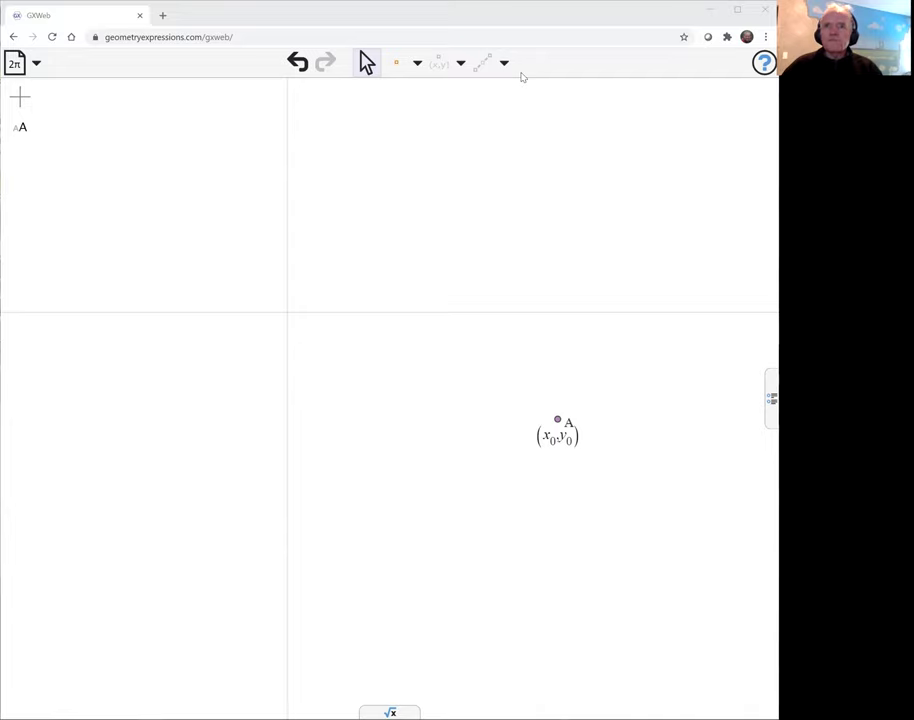
Place point B at the origin and slide it slightly left along the x-axis
{"action": "left_click", "coordinate": [398, 62]}
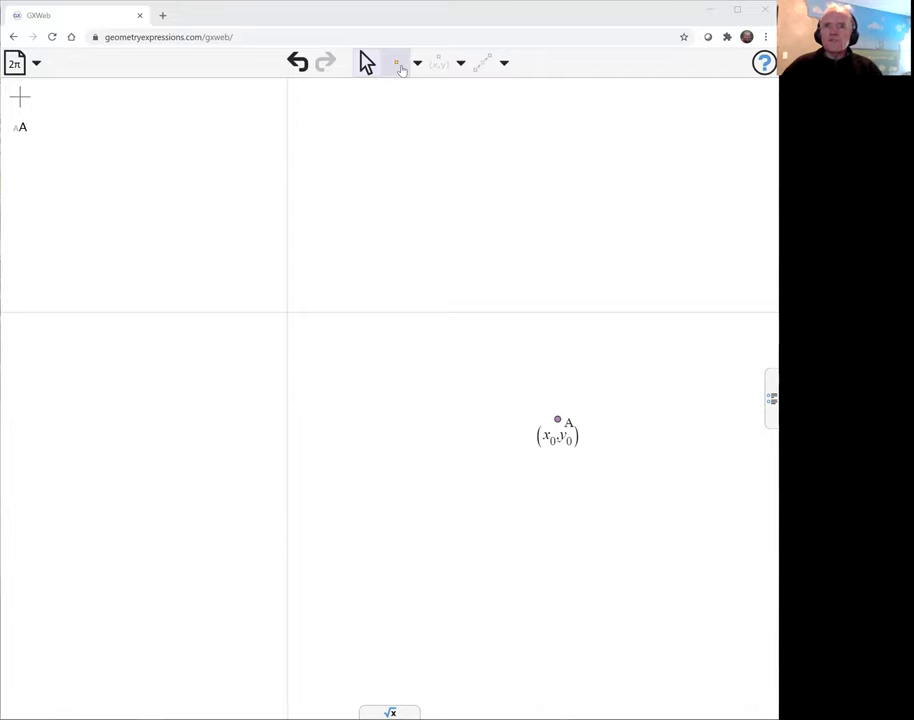
{"action": "left_click", "coordinate": [367, 312]}
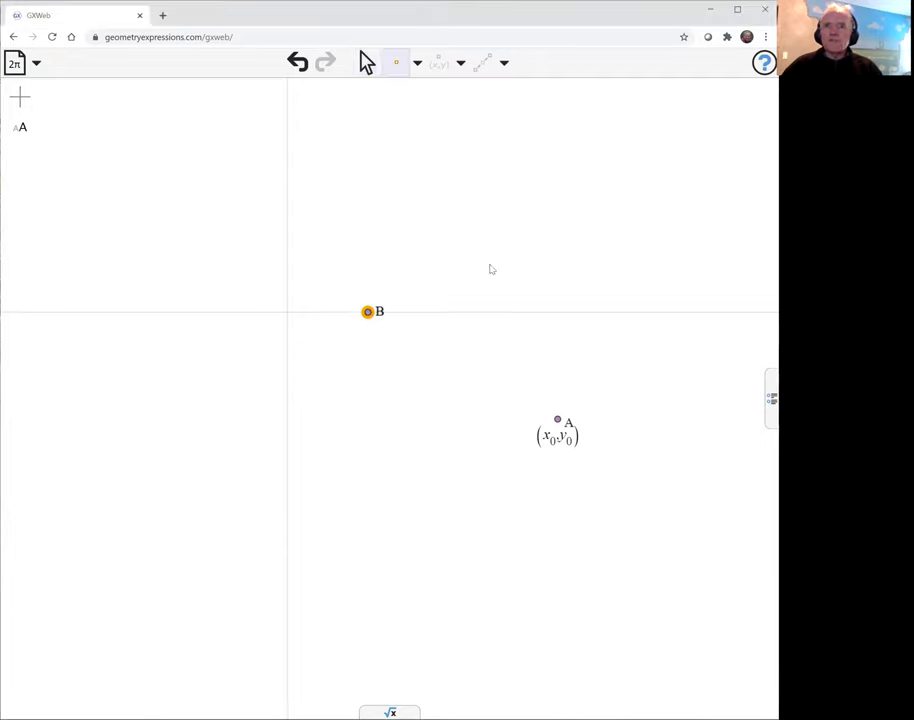
{"action": "left_click", "coordinate": [365, 62]}
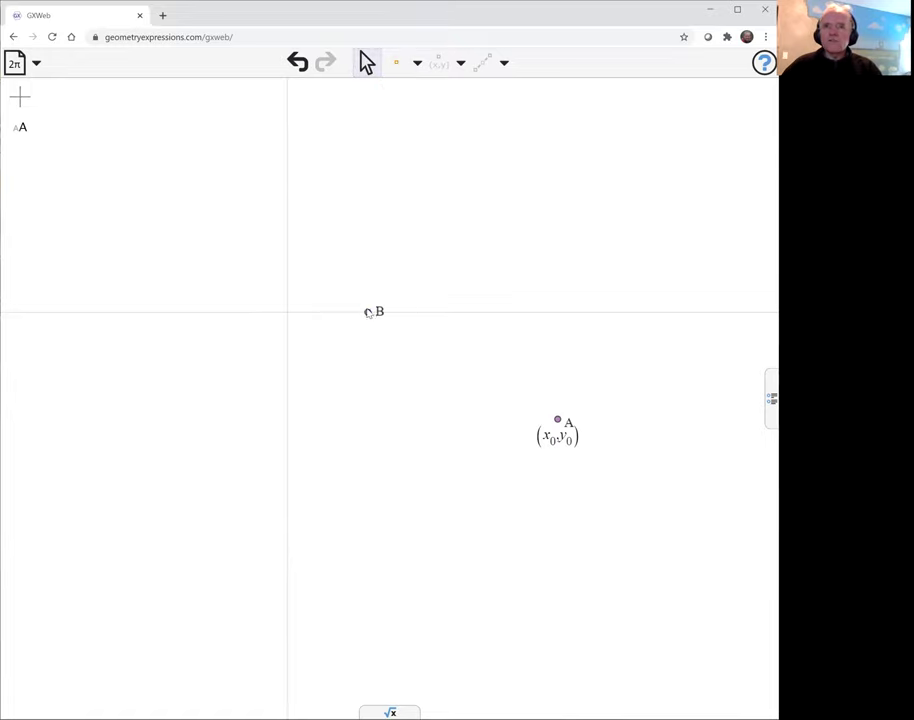
{"action": "left_click_drag", "start_coordinate": [368, 313], "coordinate": [349, 312]}
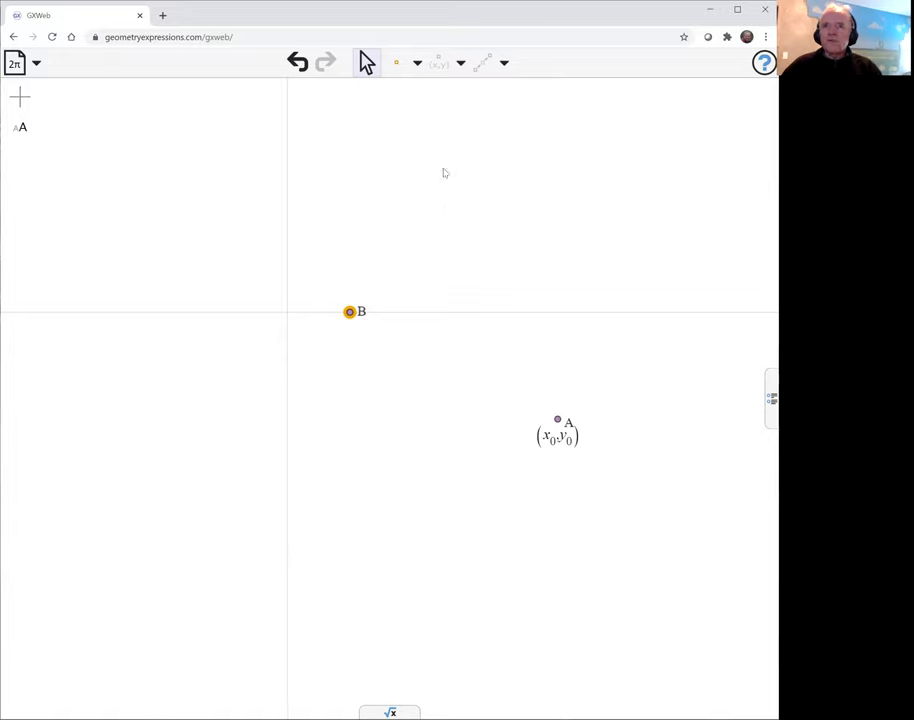
Draw segment BC from point B up to a new point C
{"action": "left_click", "coordinate": [459, 63]}
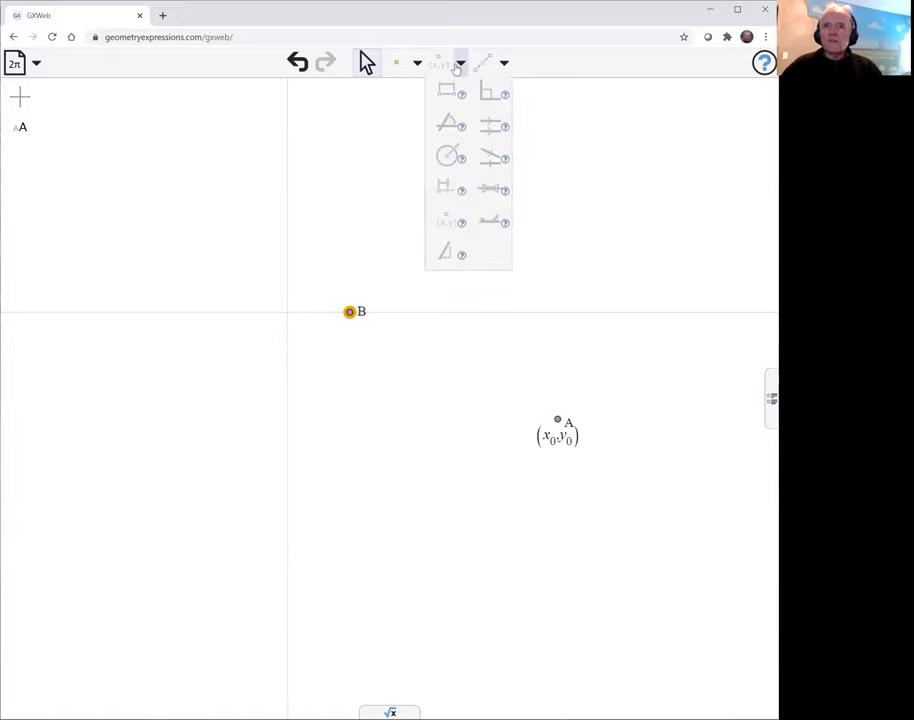
{"action": "left_click", "coordinate": [417, 62]}
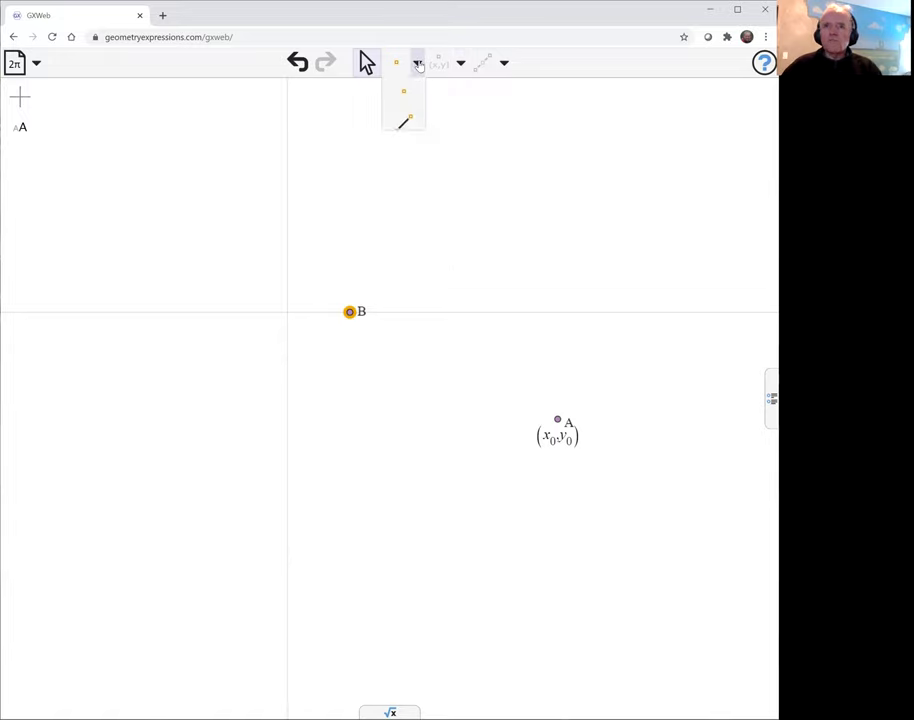
{"action": "left_click", "coordinate": [401, 128]}
{"action": "left_click", "coordinate": [350, 312]}
{"action": "left_click", "coordinate": [455, 261]}
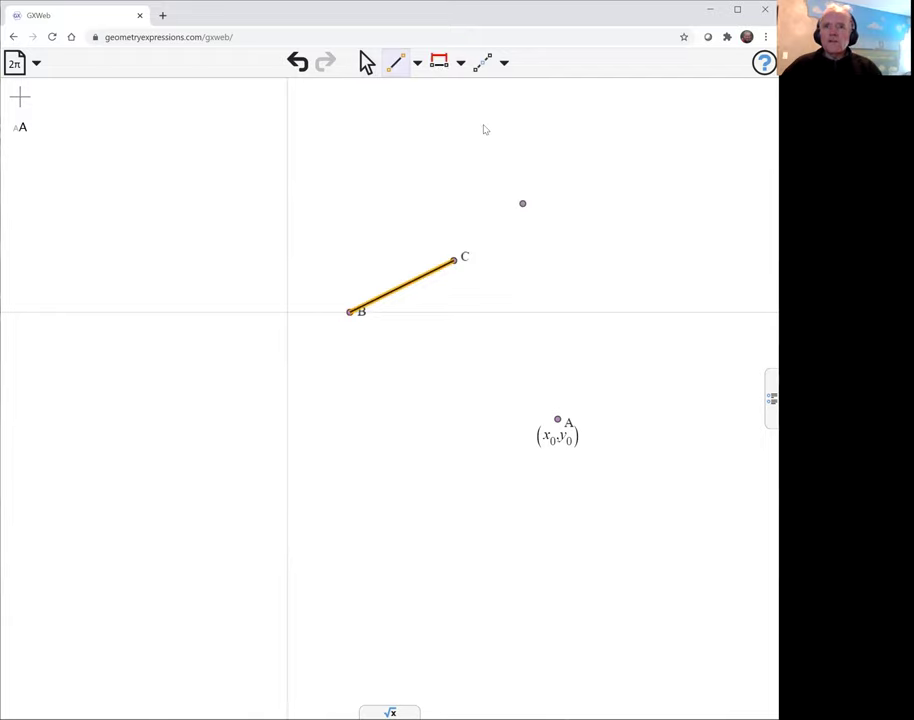
Draw an infinite line through points C and A
{"action": "left_click", "coordinate": [416, 66]}
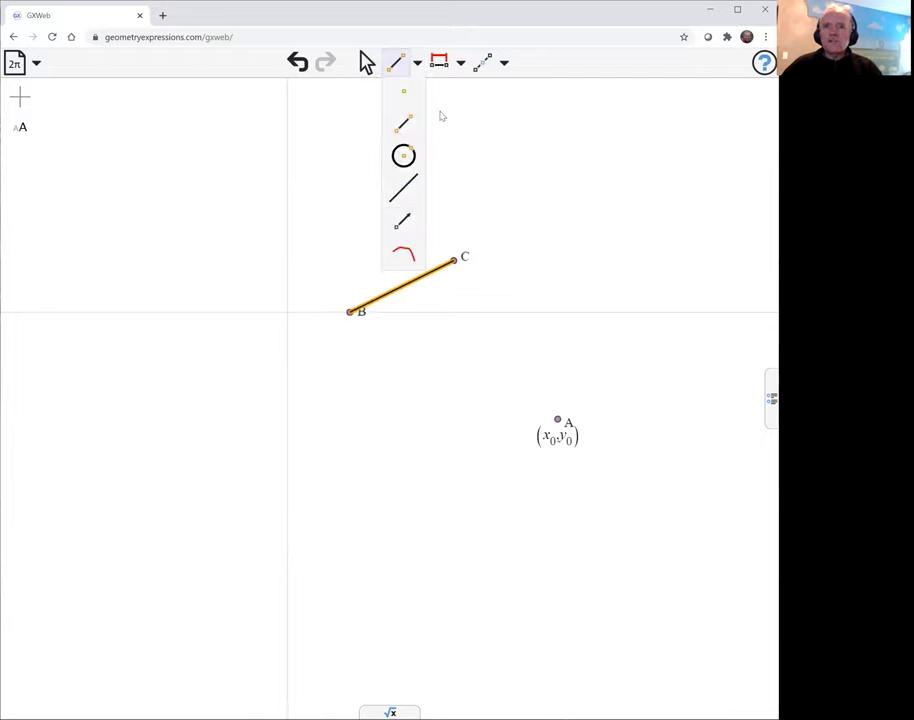
{"action": "left_click", "coordinate": [403, 188]}
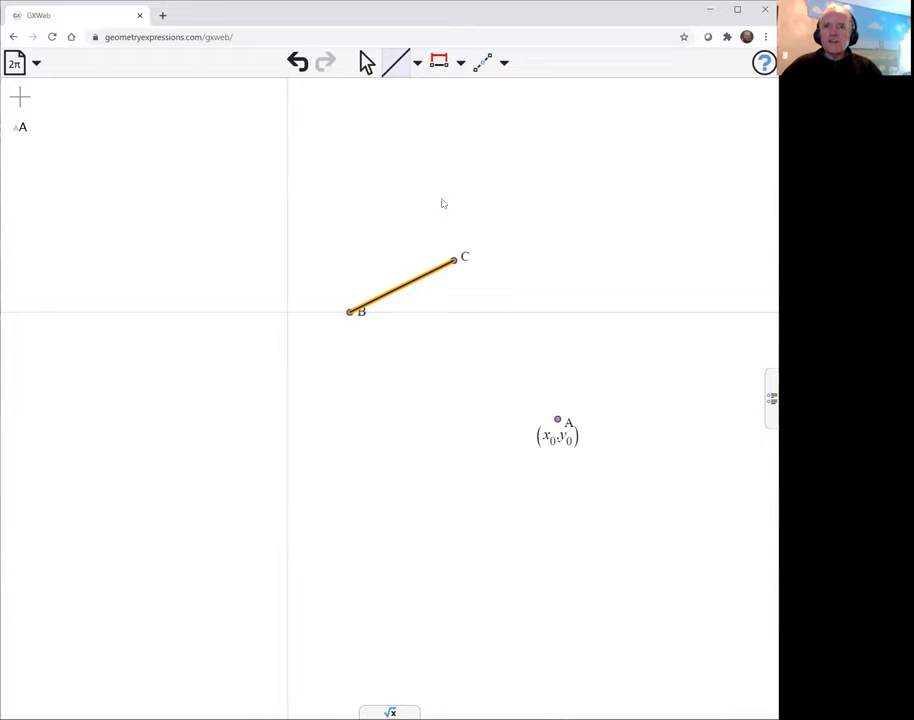
{"action": "left_click", "coordinate": [452, 262]}
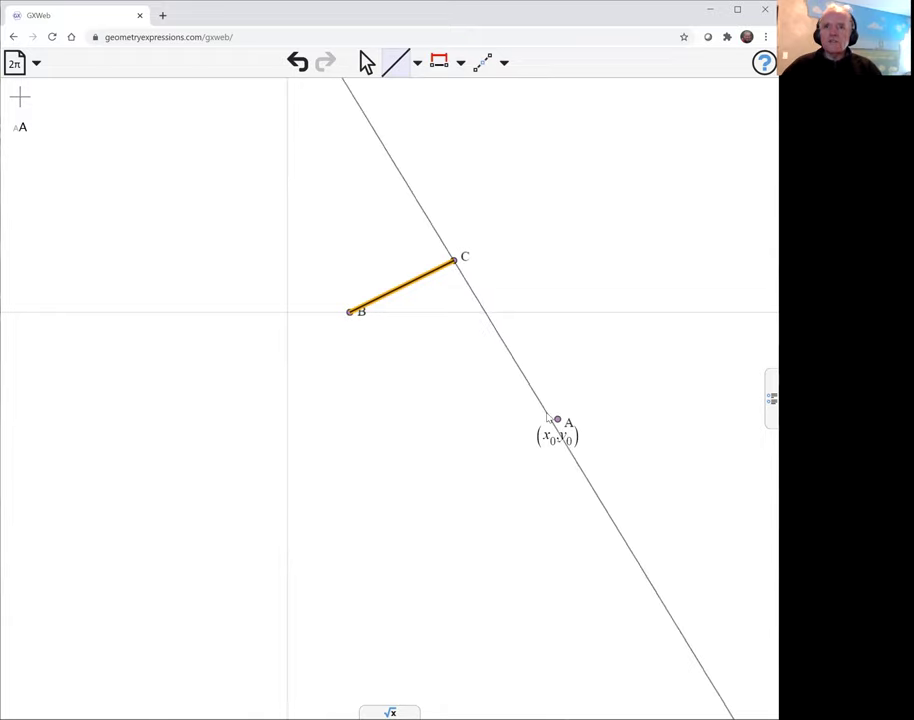
{"action": "left_click", "coordinate": [558, 421]}
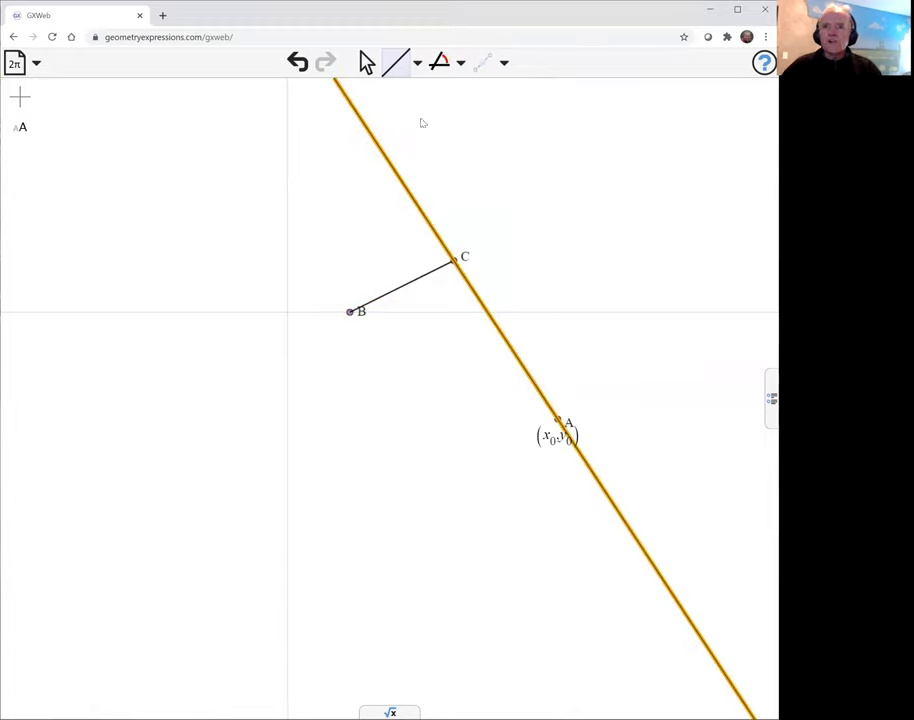
Reposition C and constrain segment BC perpendicular to line CA, then drag C to test it
{"action": "left_click", "coordinate": [418, 64]}
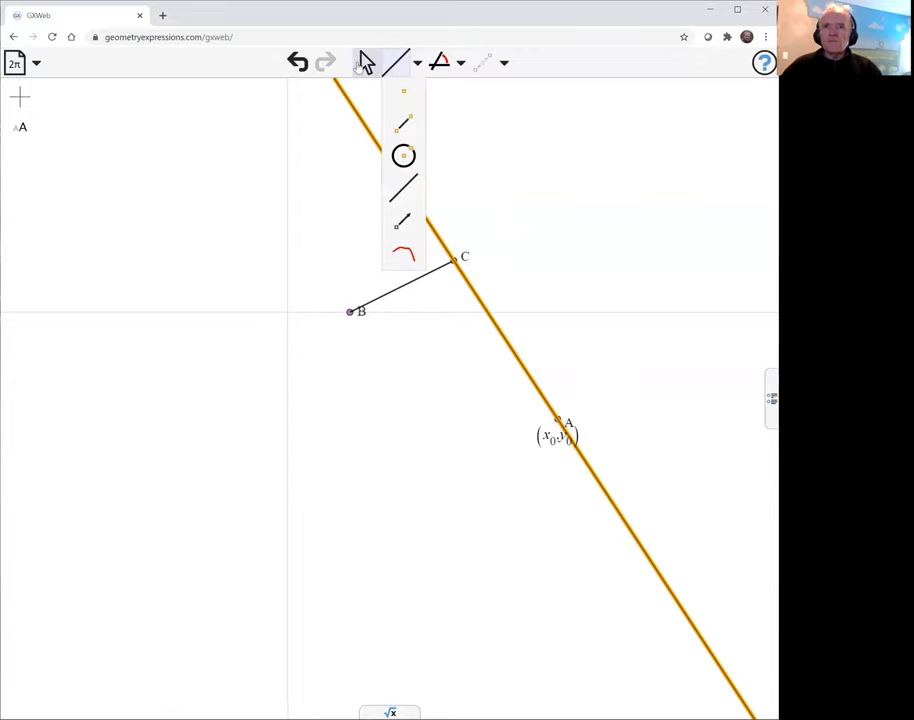
{"action": "left_click", "coordinate": [364, 63]}
{"action": "mouse_move", "coordinate": [459, 268]}
{"action": "left_mouse_down"}
{"action": "mouse_move", "coordinate": [446, 240]}
{"action": "mouse_move", "coordinate": [476, 292]}
{"action": "mouse_move", "coordinate": [454, 234]}
{"action": "mouse_move", "coordinate": [467, 272]}
{"action": "left_mouse_up"}
{"action": "left_click", "coordinate": [430, 282]}
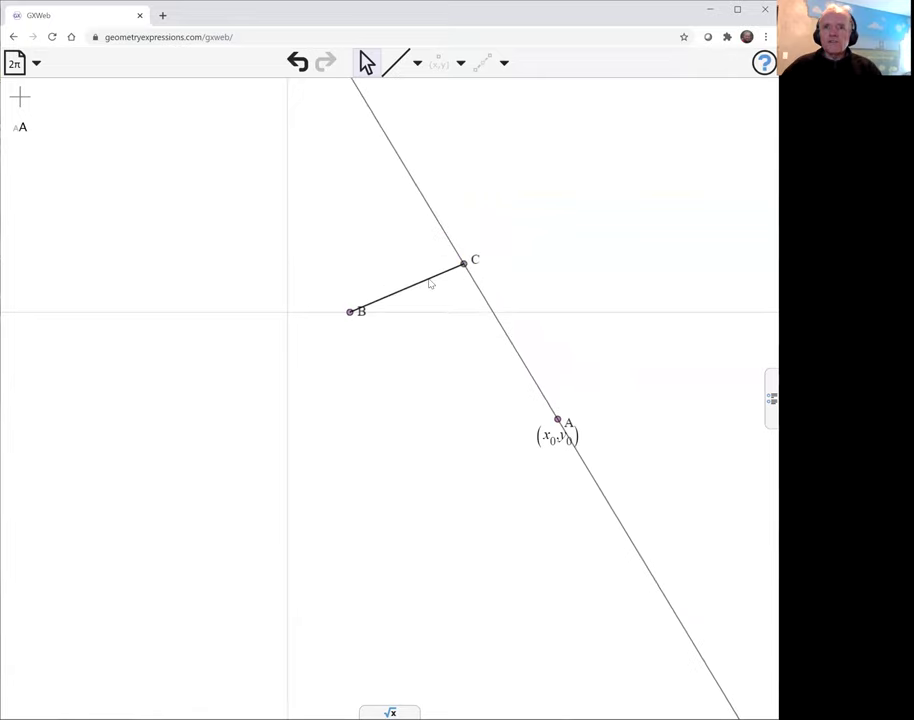
{"action": "left_click", "coordinate": [430, 283]}
{"action": "left_click", "coordinate": [483, 298], "text": "shift"}
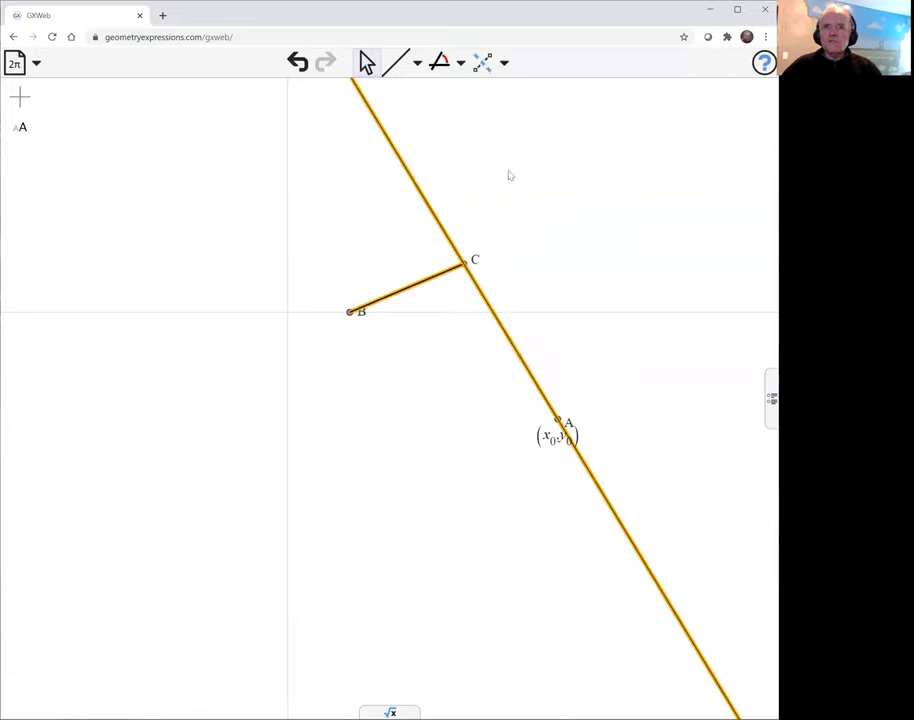
{"action": "left_click", "coordinate": [483, 62]}
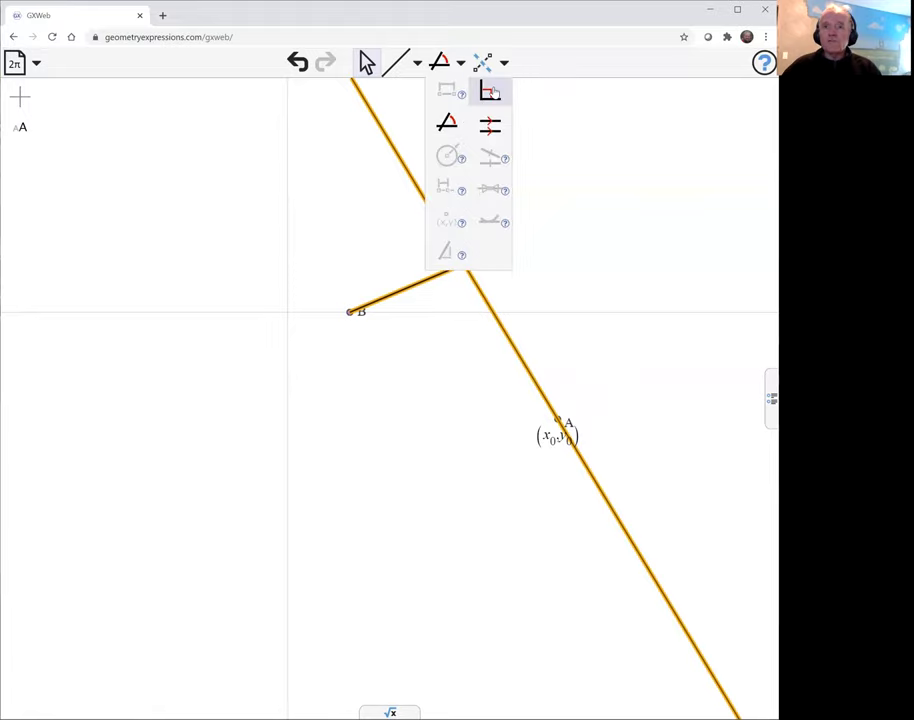
{"action": "left_click", "coordinate": [490, 90]}
{"action": "mouse_move", "coordinate": [456, 252]}
{"action": "left_mouse_down"}
{"action": "mouse_move", "coordinate": [410, 201]}
{"action": "mouse_move", "coordinate": [492, 268]}
{"action": "mouse_move", "coordinate": [502, 265]}
{"action": "mouse_move", "coordinate": [443, 260]}
{"action": "mouse_move", "coordinate": [455, 257]}
{"action": "left_mouse_up"}
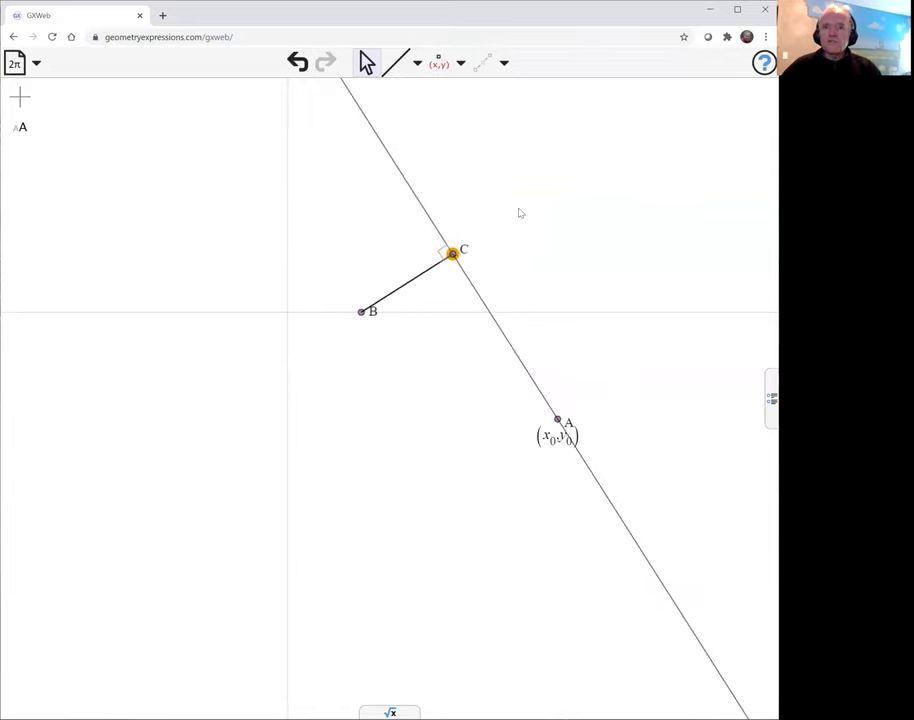
Constrain the distance from point B to line CA as length a
{"action": "left_click", "coordinate": [430, 271]}
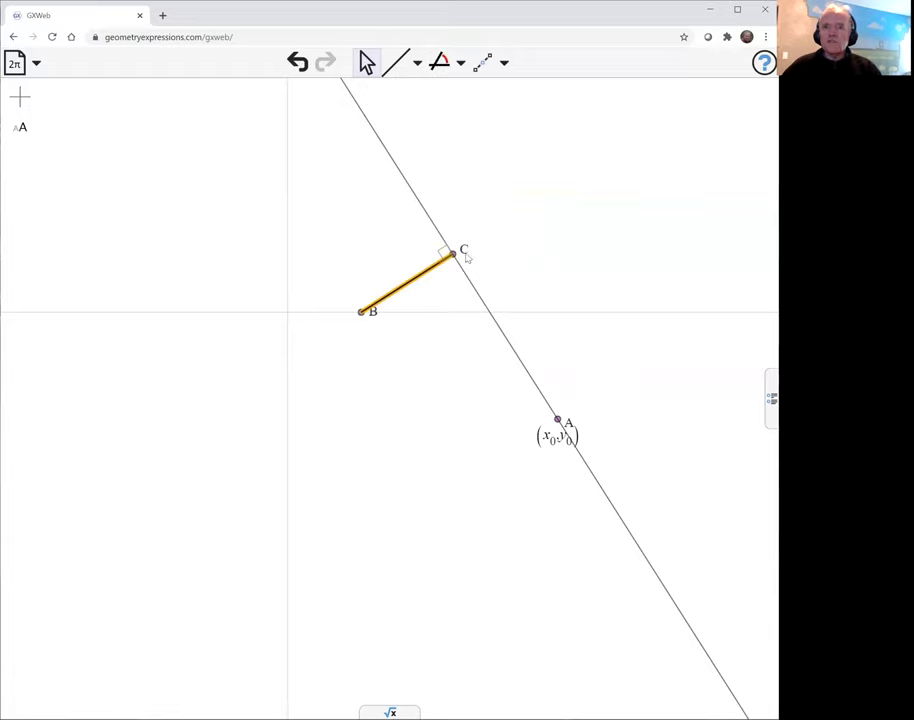
{"action": "left_click", "coordinate": [514, 234]}
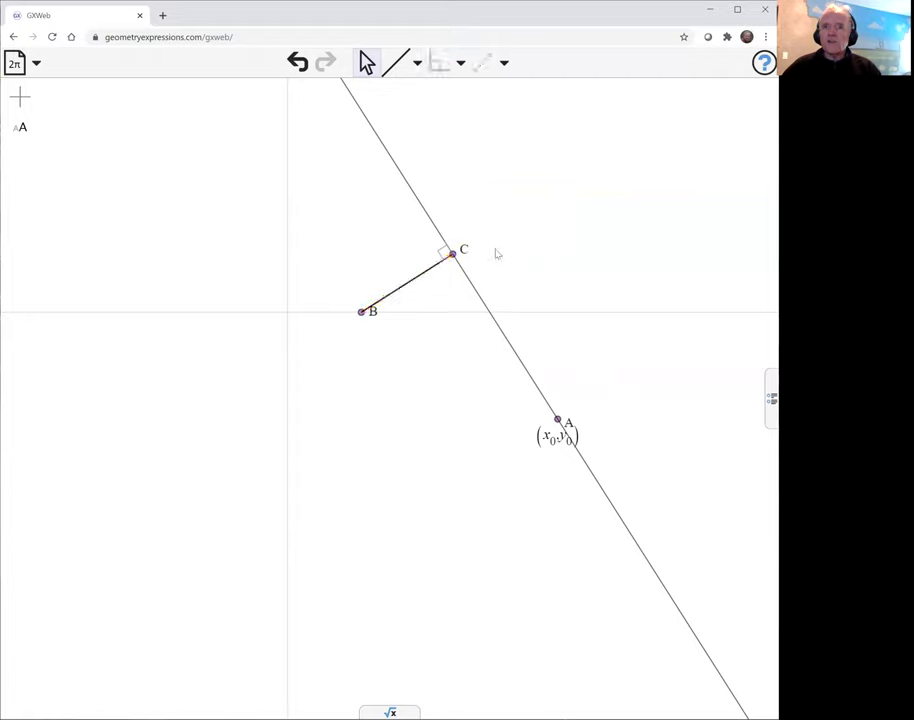
{"action": "left_click", "coordinate": [362, 313]}
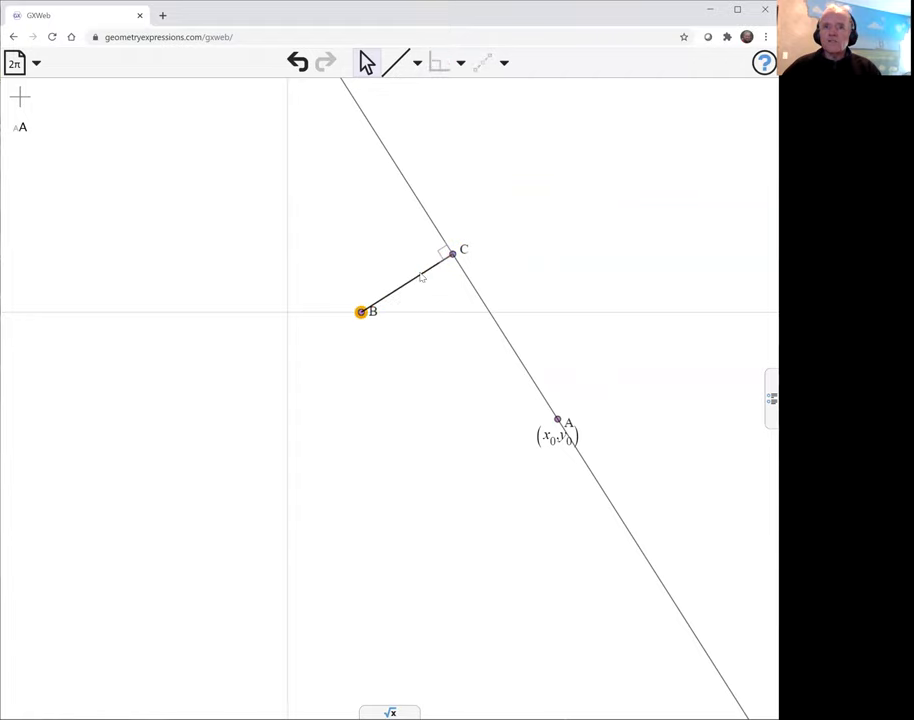
{"action": "left_click", "coordinate": [420, 203]}
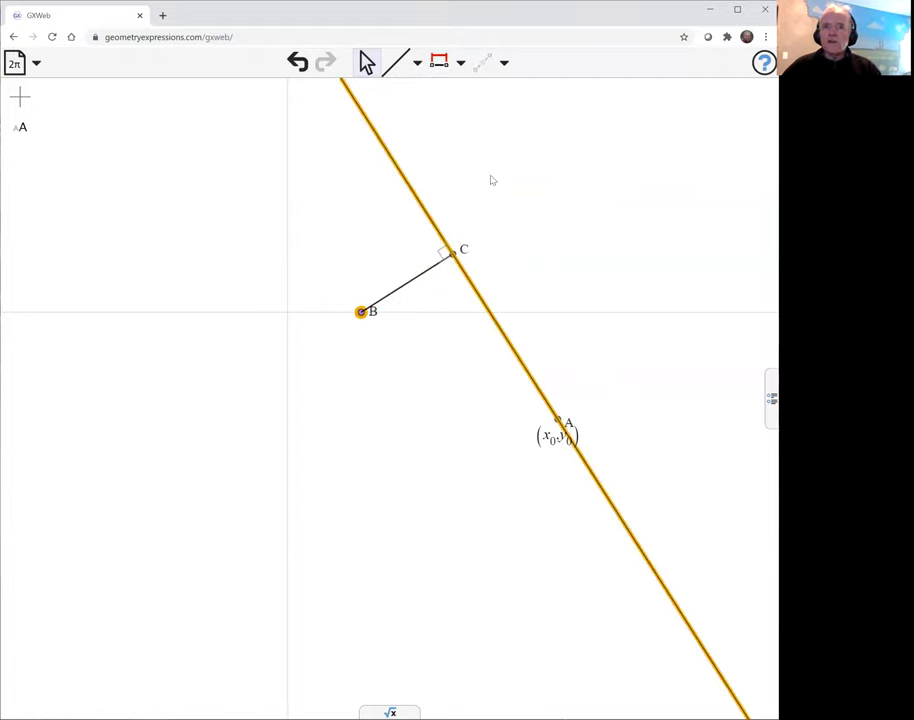
{"action": "left_click", "coordinate": [440, 63]}
{"action": "left_click", "coordinate": [536, 224]}
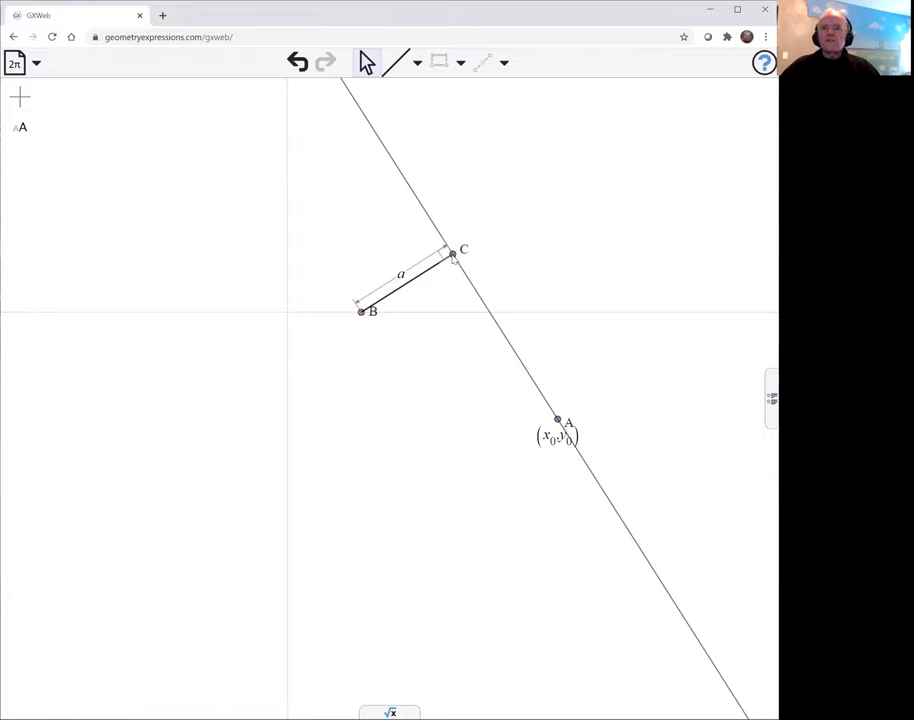
{"action": "left_click", "coordinate": [452, 253]}
{"action": "left_click", "coordinate": [535, 195]}
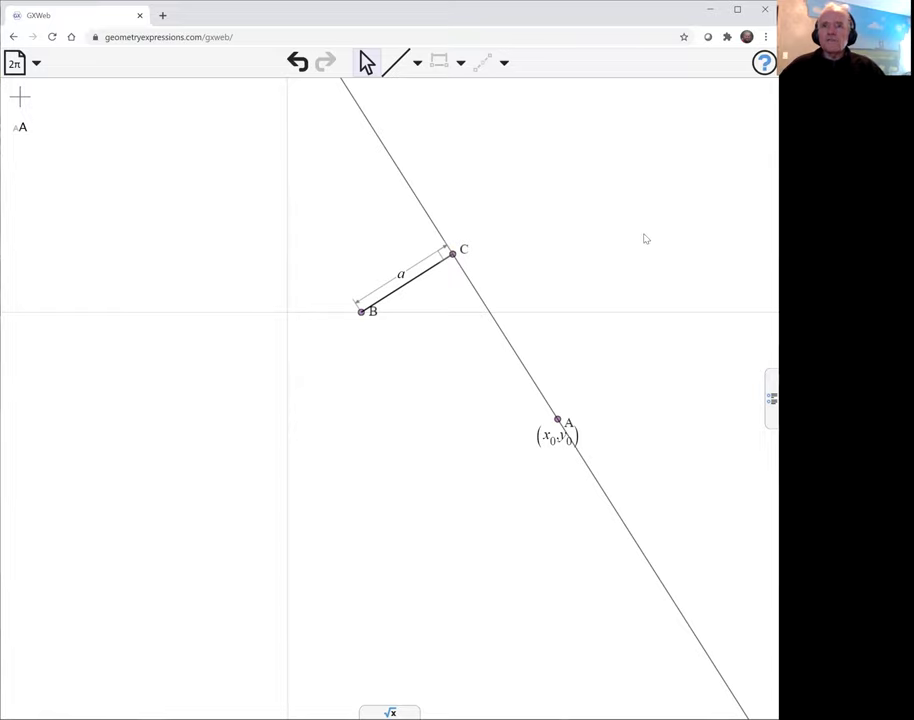
{"action": "scroll", "coordinate": [646, 257], "scroll_direction": "up", "scroll_amount": 3}
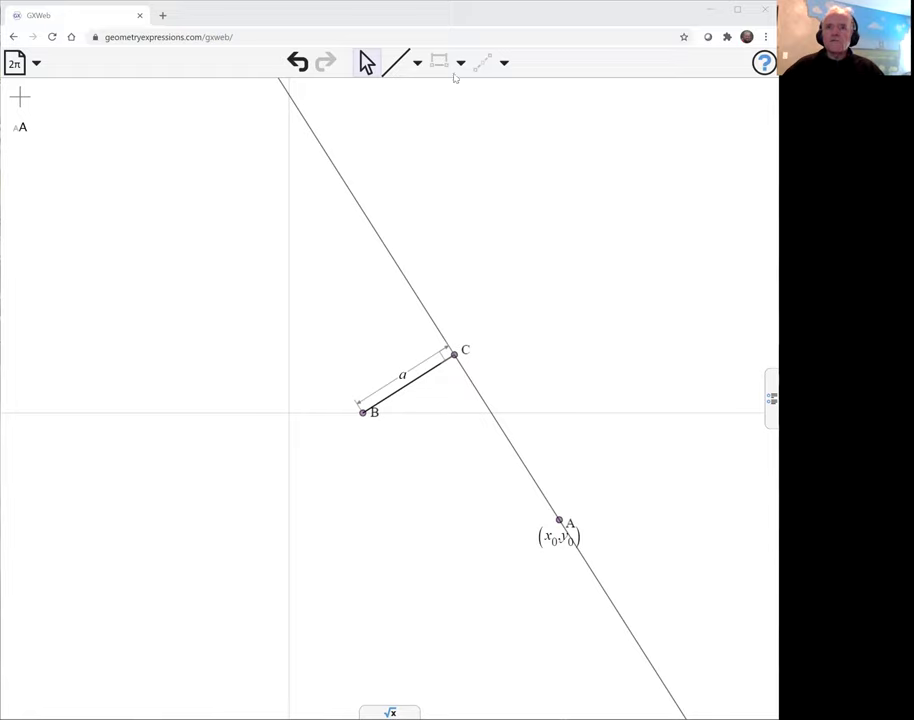
Draw a line through B and constrain it perpendicular to the horizontal axis
{"action": "left_click", "coordinate": [400, 62]}
{"action": "left_click", "coordinate": [362, 413]}
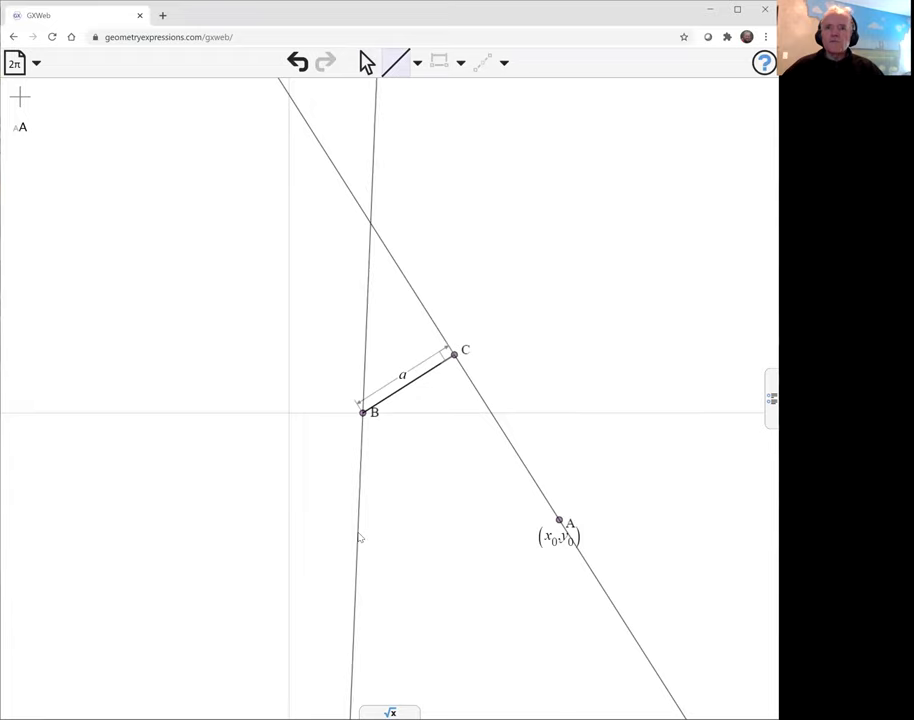
{"action": "left_click", "coordinate": [358, 537]}
{"action": "left_click", "coordinate": [366, 63]}
{"action": "left_click", "coordinate": [406, 326]}
{"action": "left_click", "coordinate": [367, 334]}
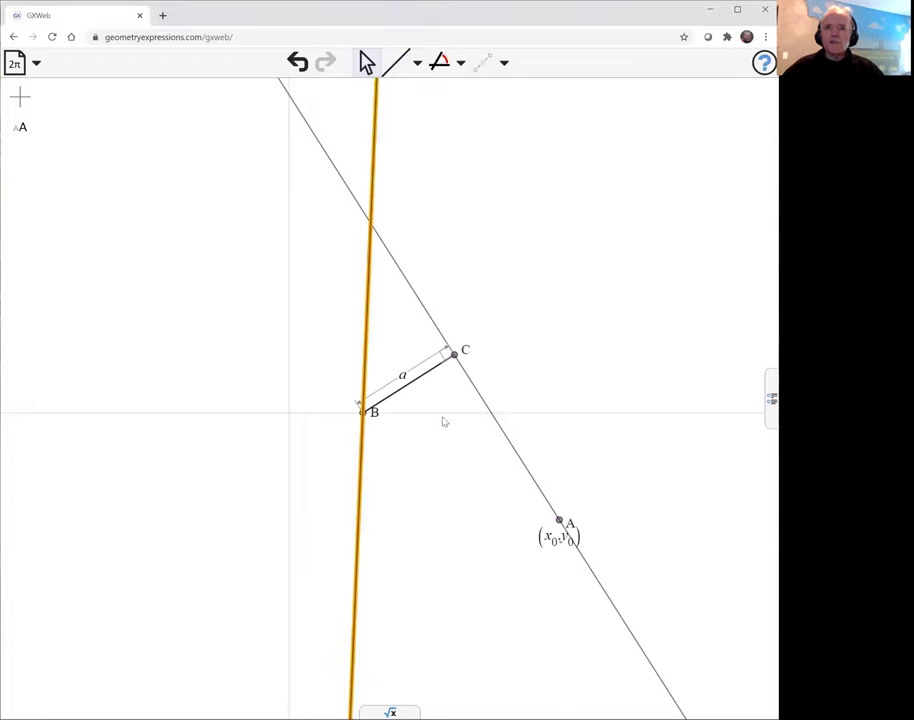
{"action": "left_click", "coordinate": [445, 416]}
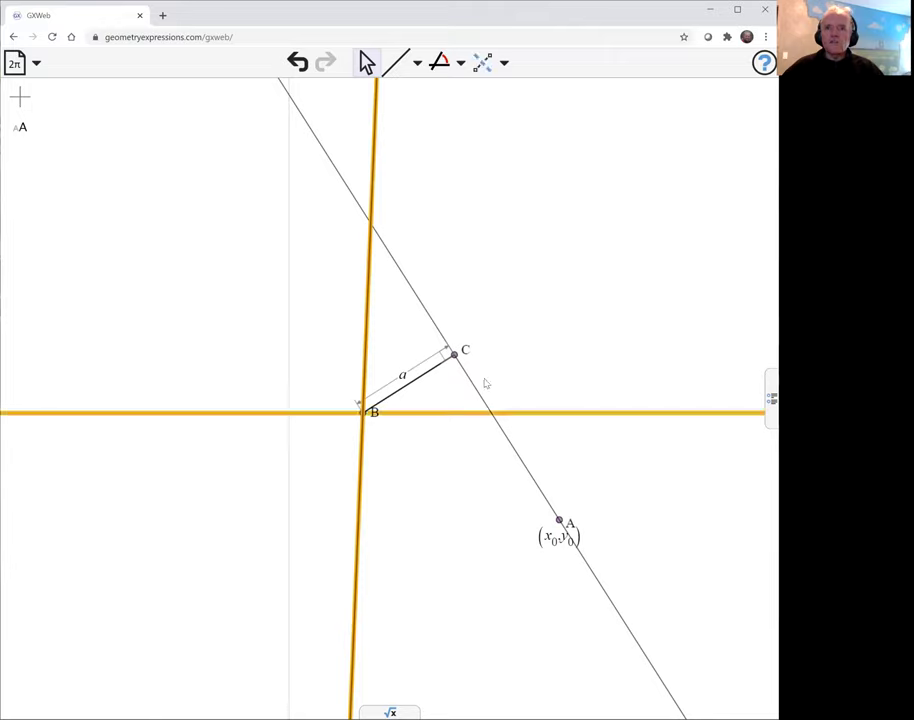
{"action": "left_click", "coordinate": [463, 66]}
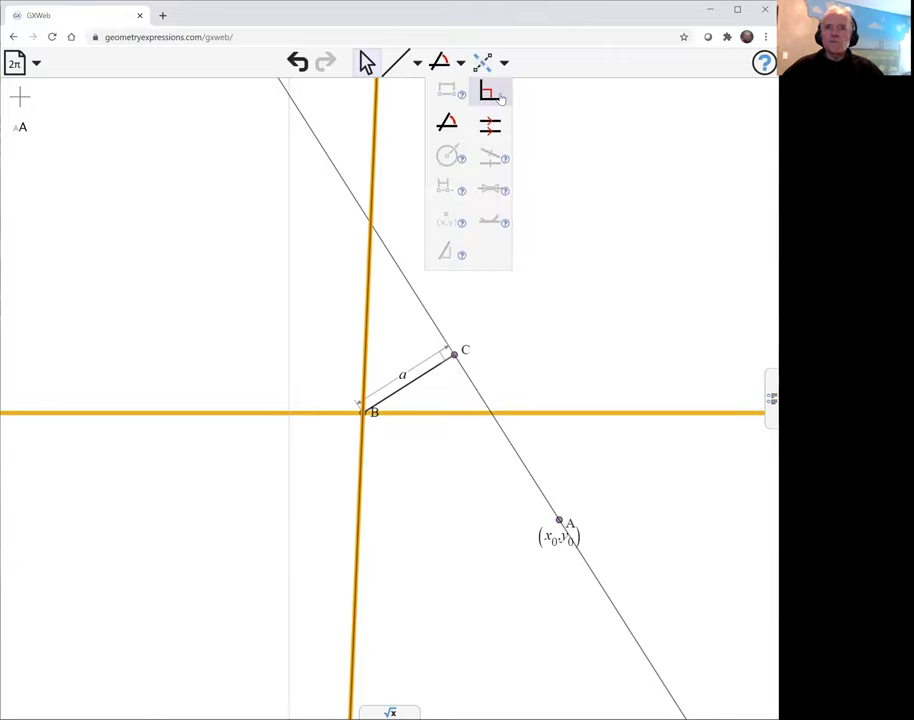
{"action": "left_click", "coordinate": [490, 92]}
Draw a line through A and constrain it perpendicular to line CA
{"action": "left_click_drag", "start_coordinate": [608, 249], "coordinate": [545, 163]}
{"action": "left_click", "coordinate": [396, 64]}
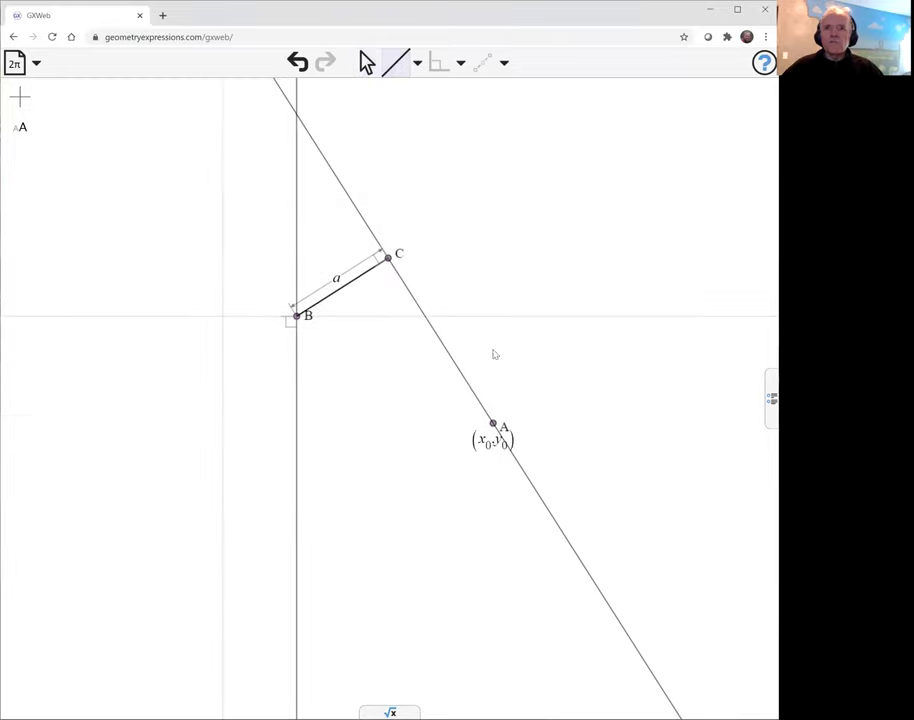
{"action": "left_click", "coordinate": [494, 425]}
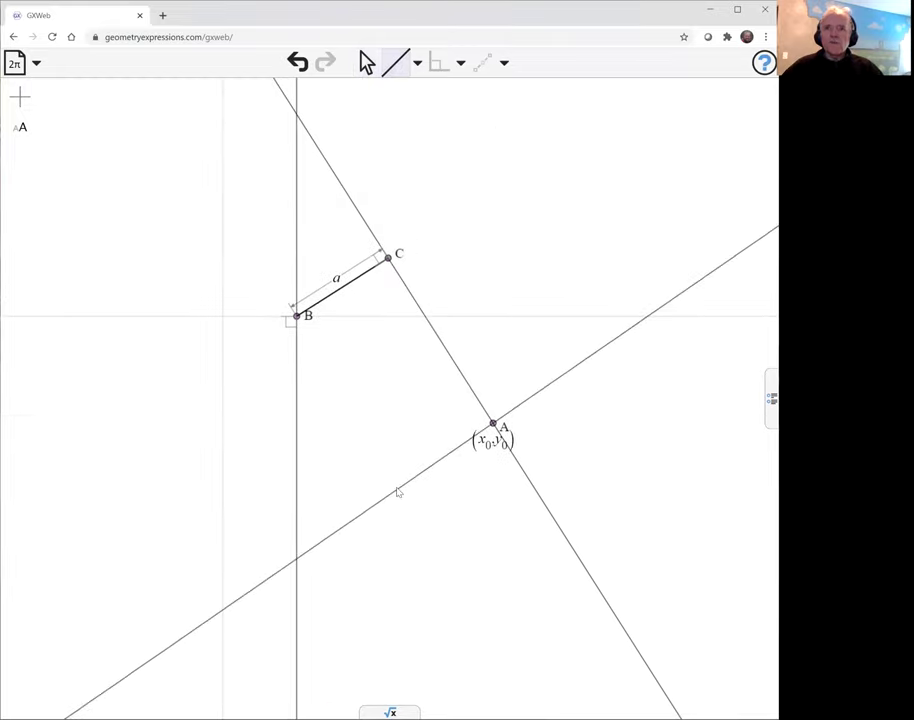
{"action": "left_click", "coordinate": [319, 527]}
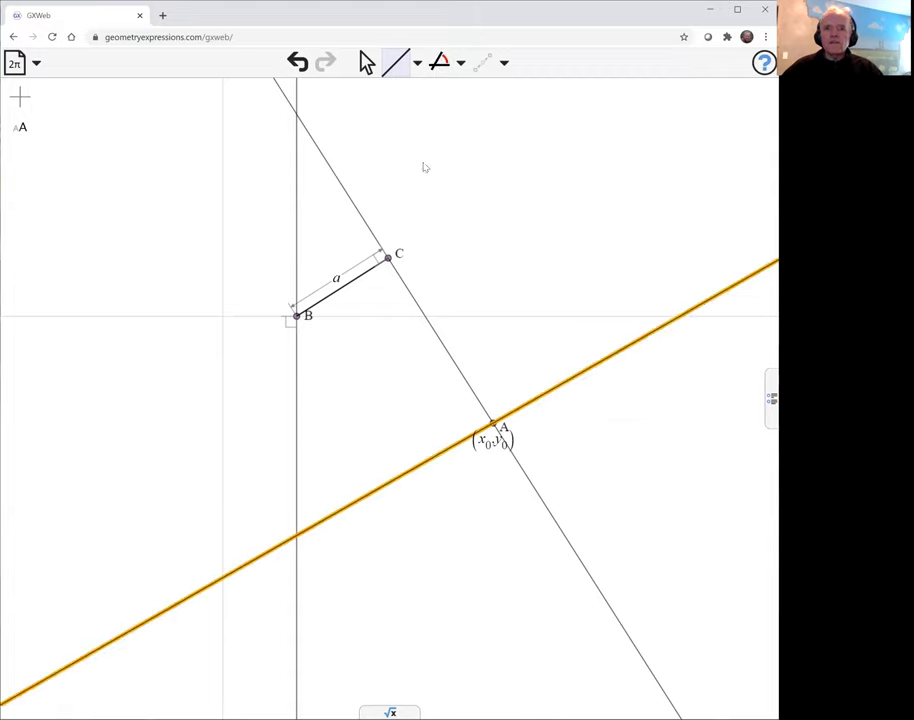
{"action": "left_click", "coordinate": [366, 63]}
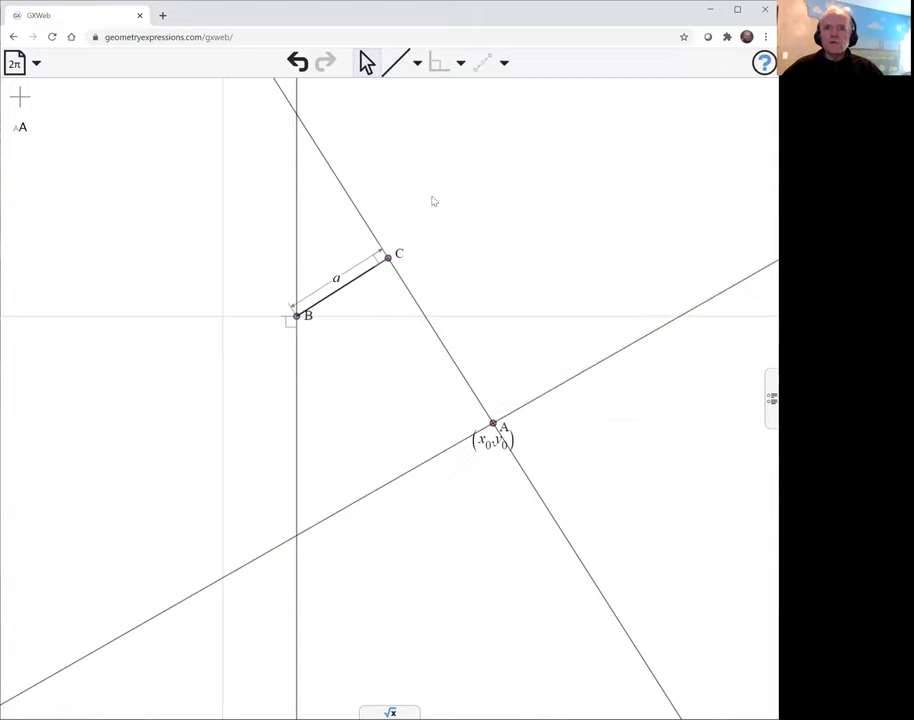
{"action": "left_click", "coordinate": [465, 381]}
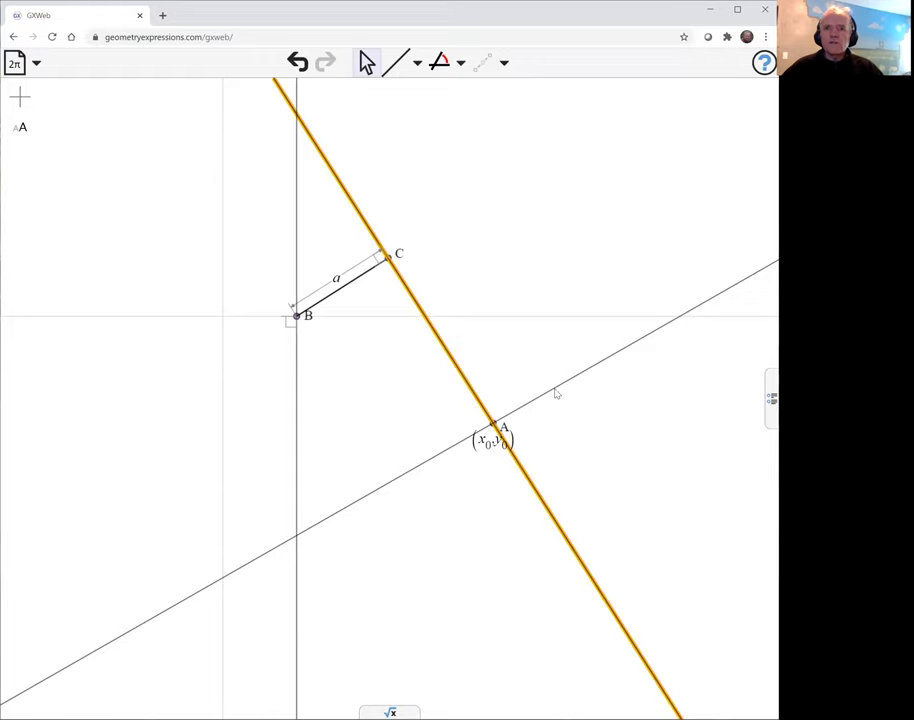
{"action": "left_click", "coordinate": [556, 390]}
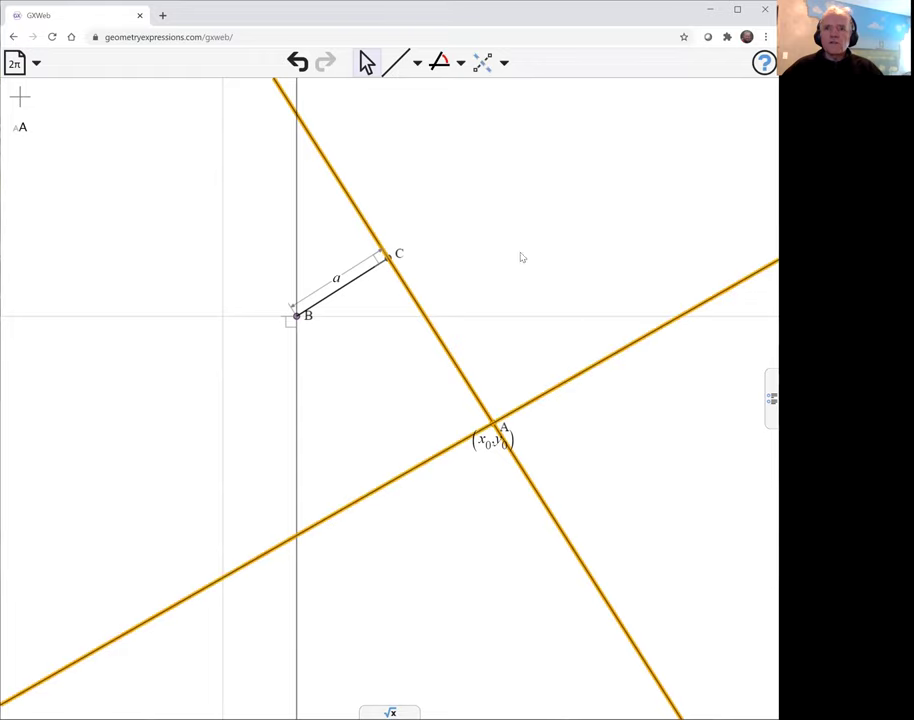
{"action": "left_click", "coordinate": [460, 63]}
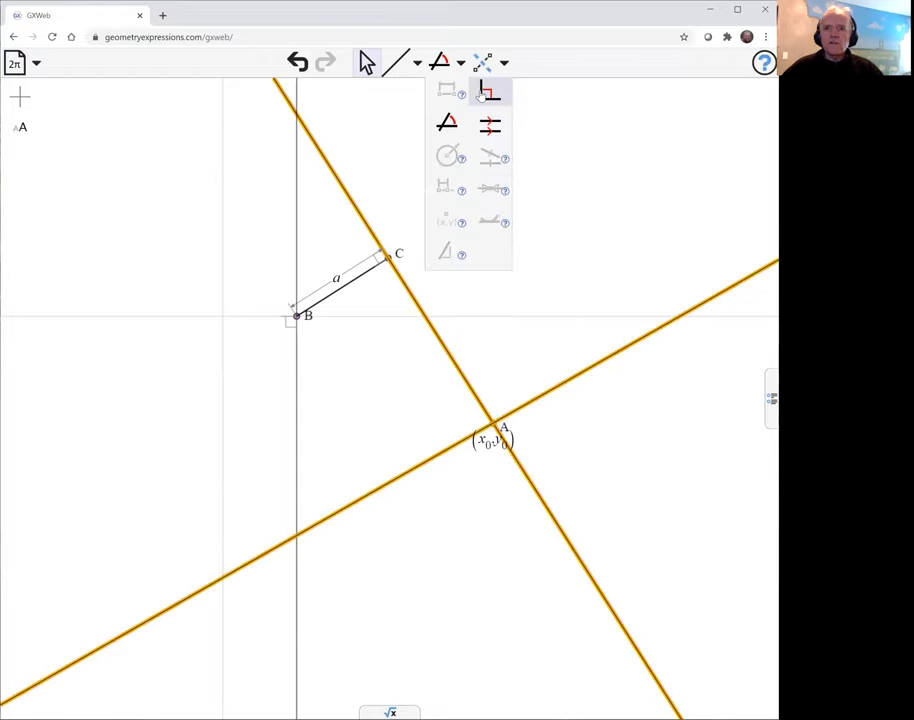
{"action": "left_click", "coordinate": [485, 92]}
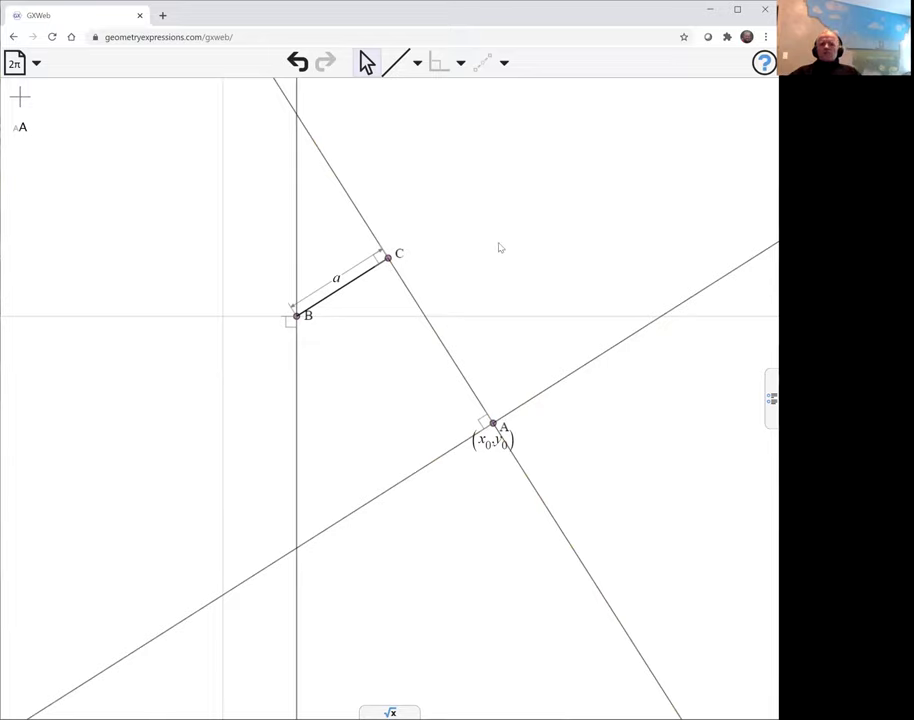
Create intersection point D of the vertical line through B and the line through A
{"action": "left_click", "coordinate": [297, 539]}
{"action": "left_click", "coordinate": [327, 531]}
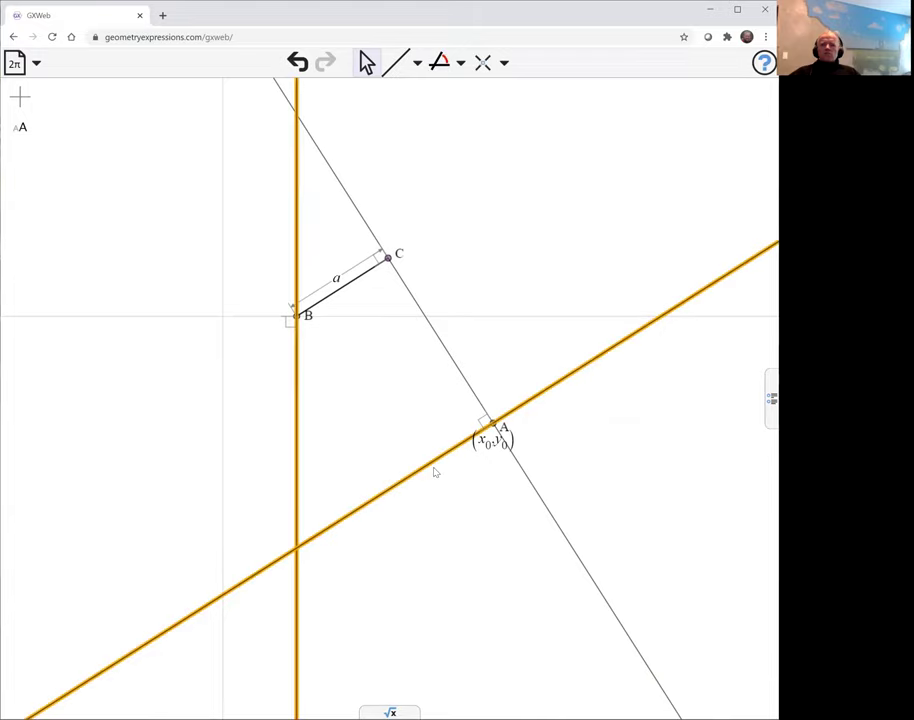
{"action": "left_click", "coordinate": [483, 62]}
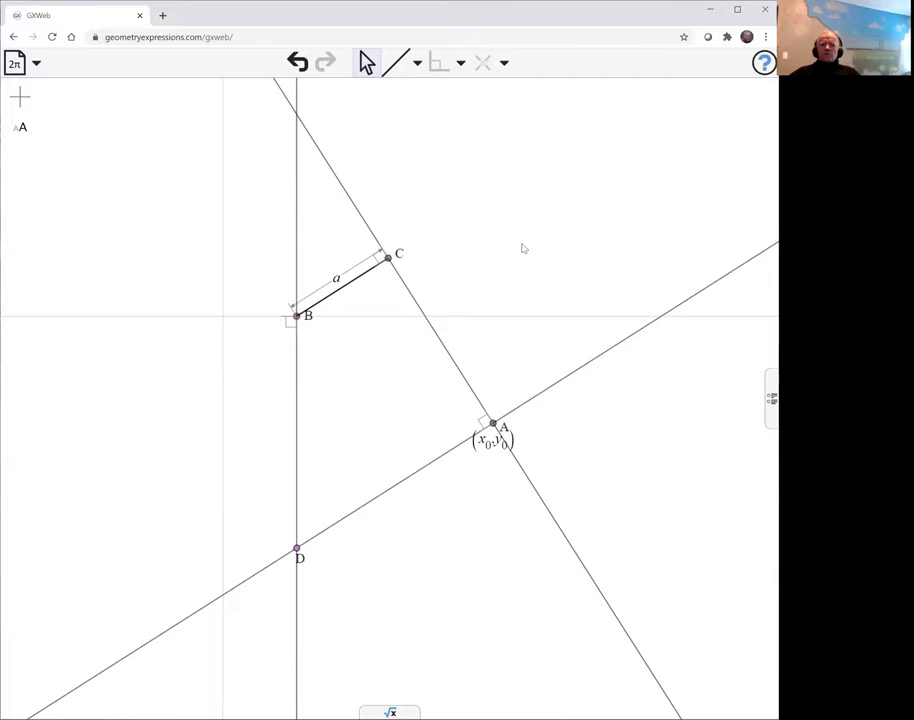
{"action": "left_click_drag", "start_coordinate": [525, 250], "coordinate": [531, 259]}
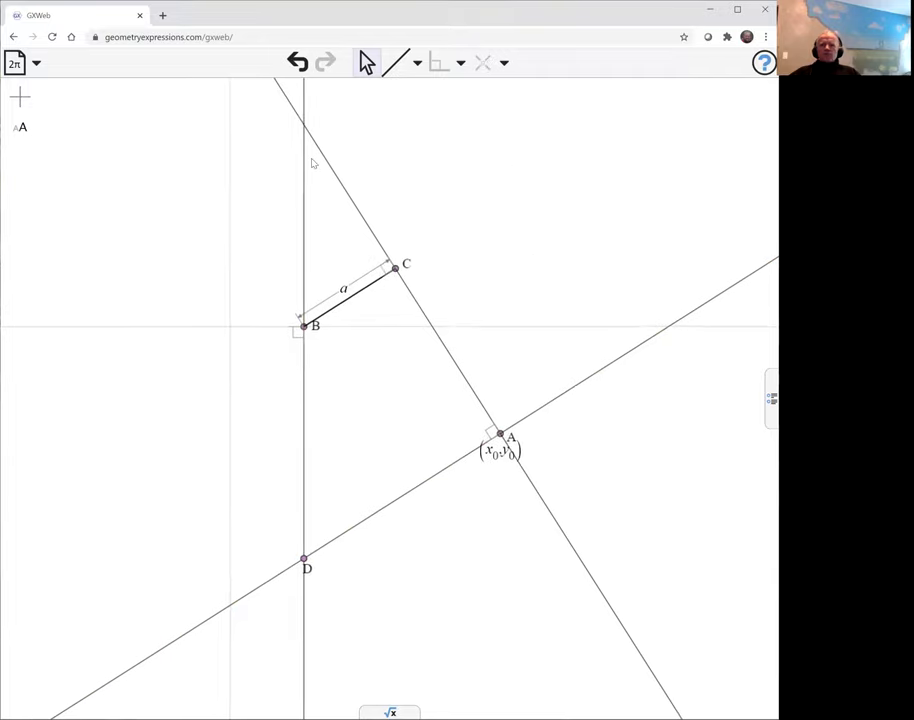
Constrain the angle between line CA and the vertical axis as θ
{"action": "left_click", "coordinate": [363, 219]}
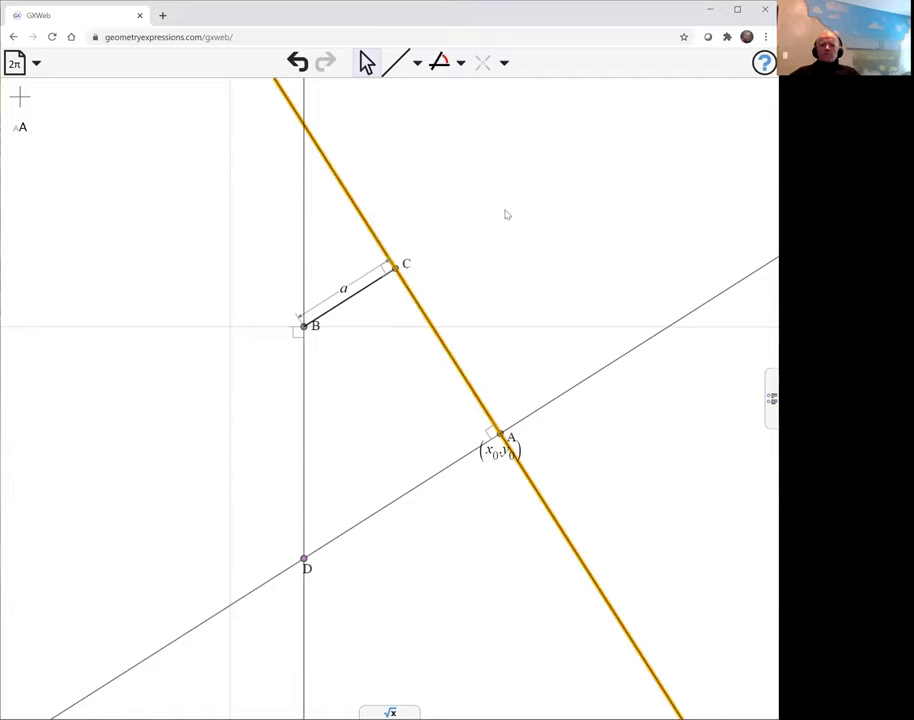
{"action": "left_click", "coordinate": [231, 233]}
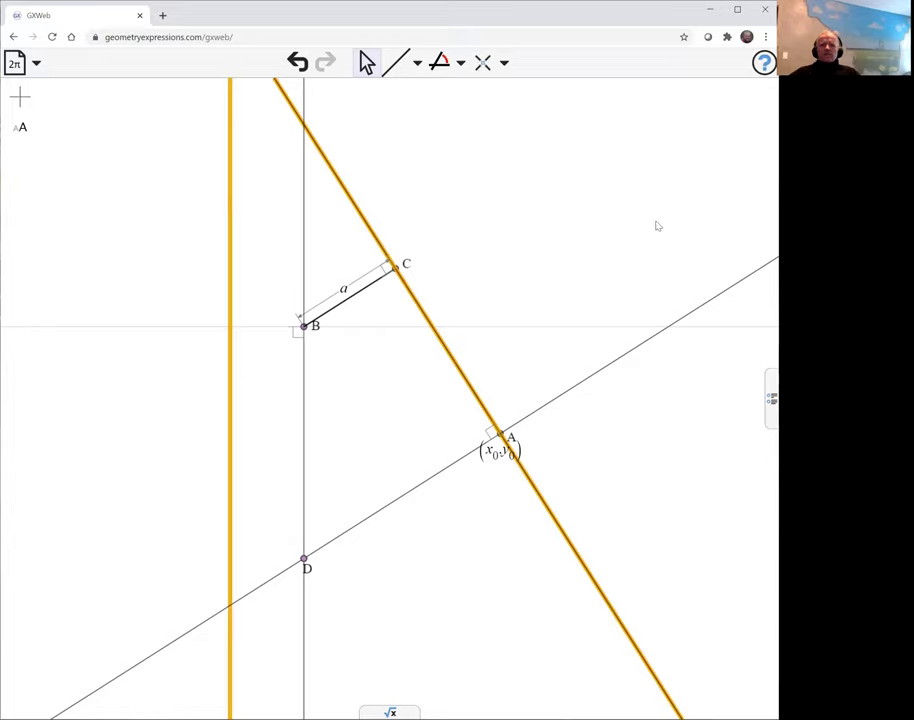
{"action": "left_click", "coordinate": [482, 63]}
{"action": "left_click", "coordinate": [492, 182]}
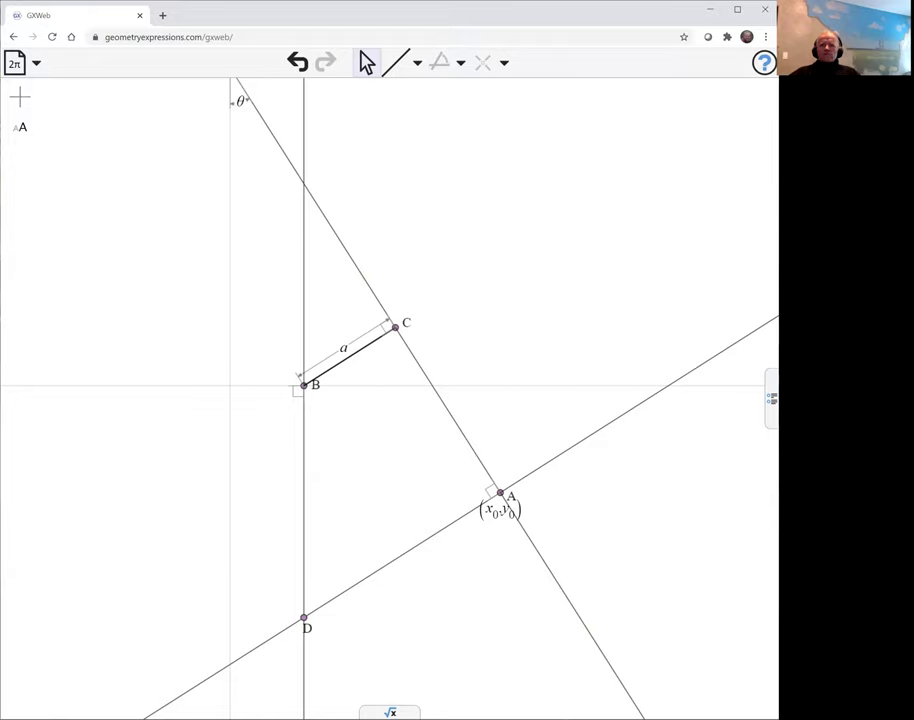
Drag the θ slider in the variables panel to 0.319, rotating the construction
{"action": "left_click", "coordinate": [771, 398]}
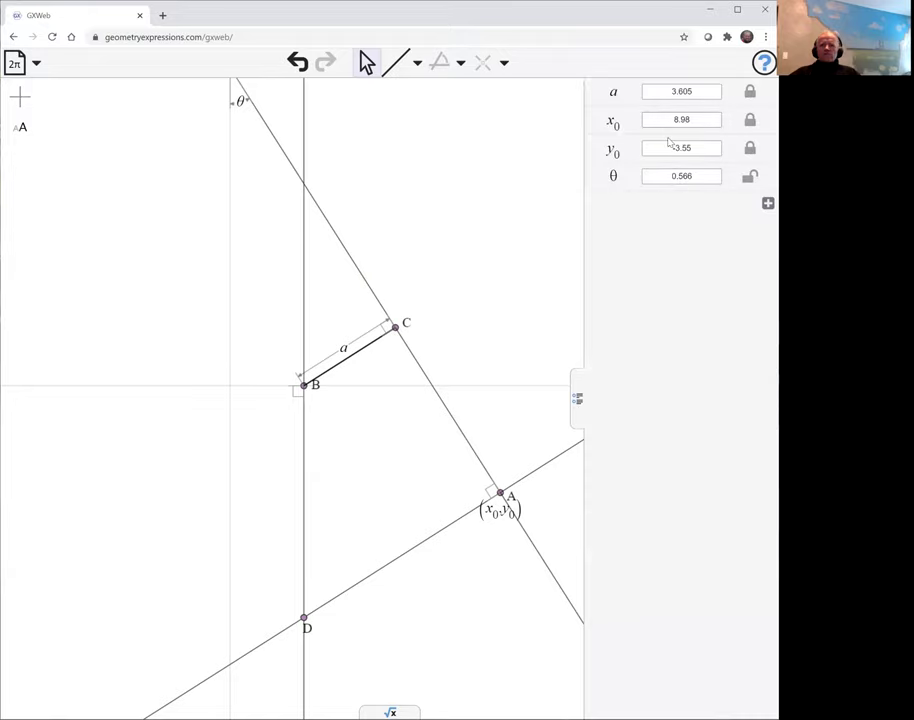
{"action": "left_click", "coordinate": [676, 174]}
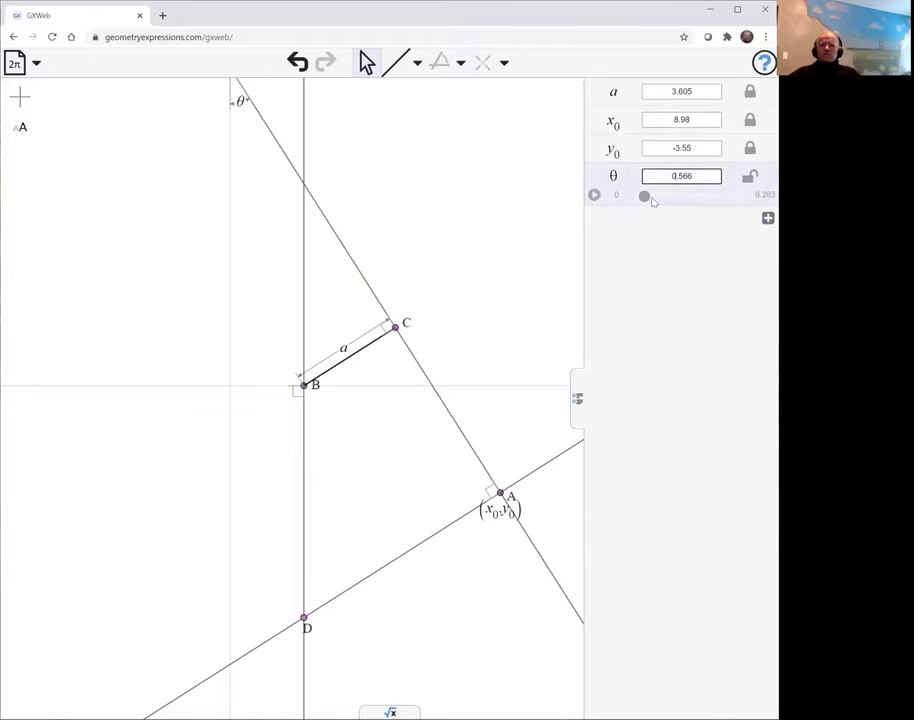
{"action": "left_click_drag", "start_coordinate": [645, 199], "coordinate": [640, 202]}
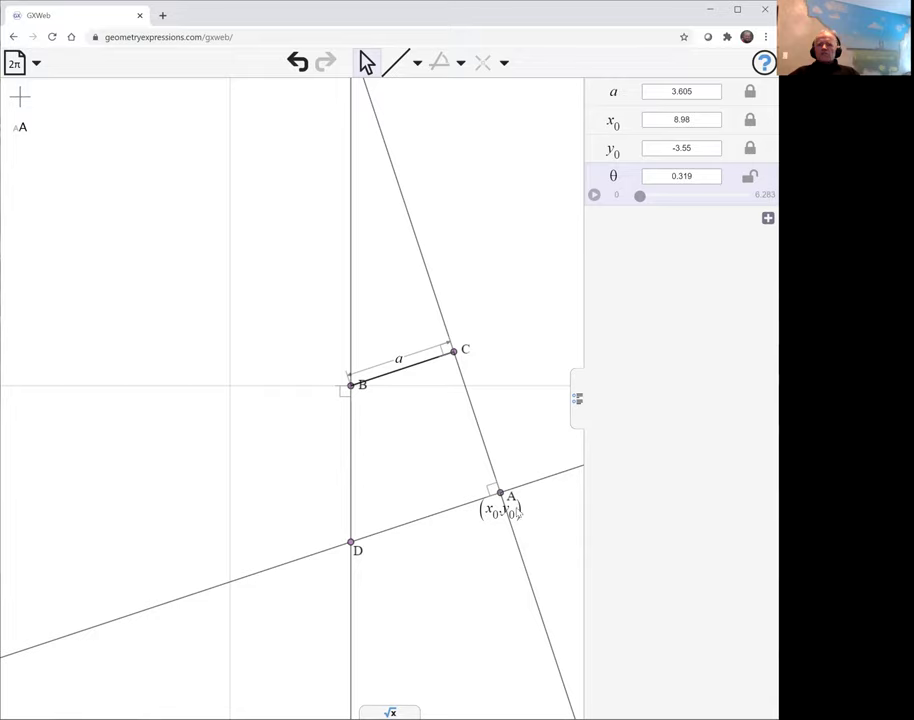
Replace y0 with -a in A's coordinate label so it reads (x0, −a)
{"action": "left_click", "coordinate": [494, 514]}
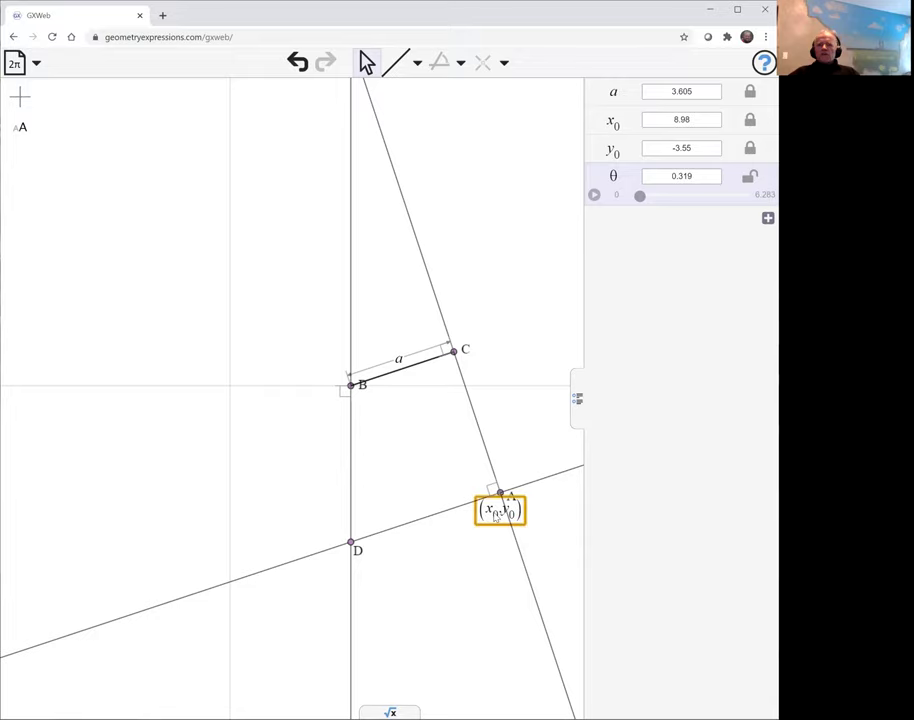
{"action": "double_click", "coordinate": [494, 514]}
{"action": "double_click", "coordinate": [507, 511]}
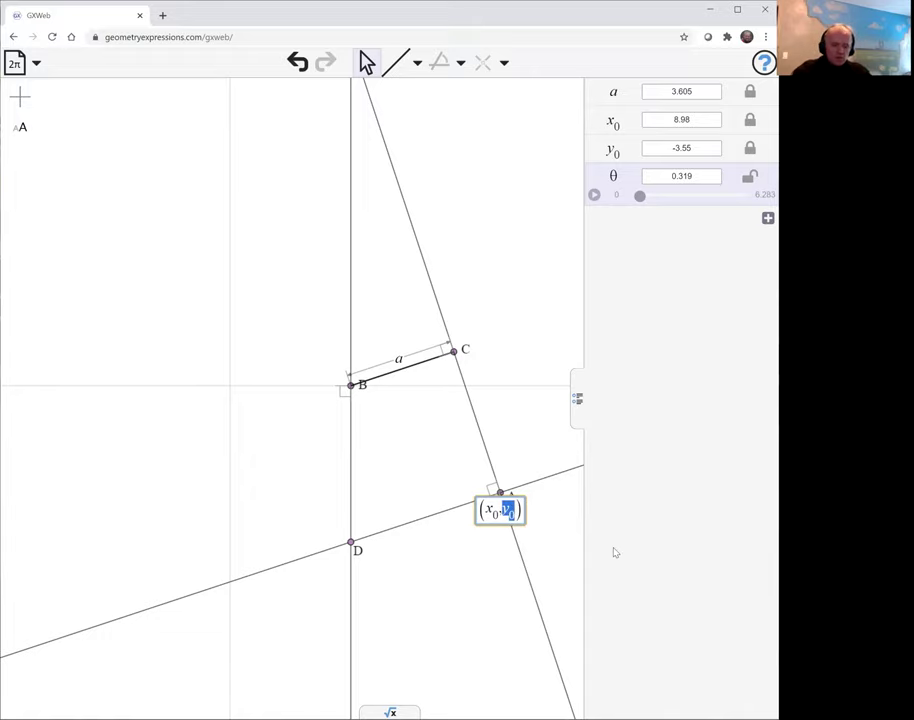
{"action": "type", "text": "-a"}
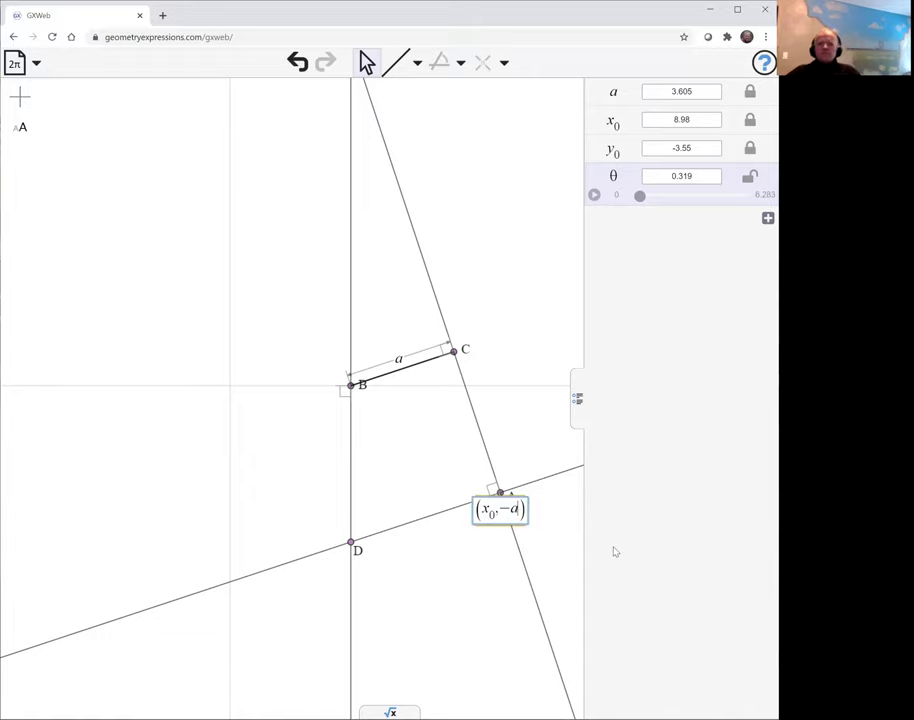
{"action": "key", "text": "Return"}
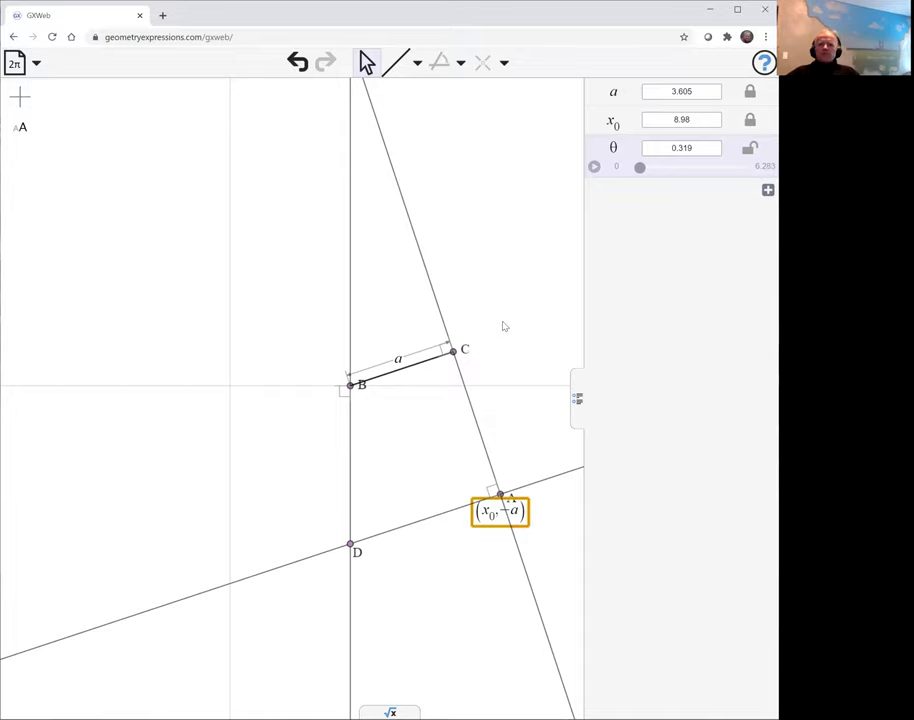
{"action": "left_click", "coordinate": [504, 326]}
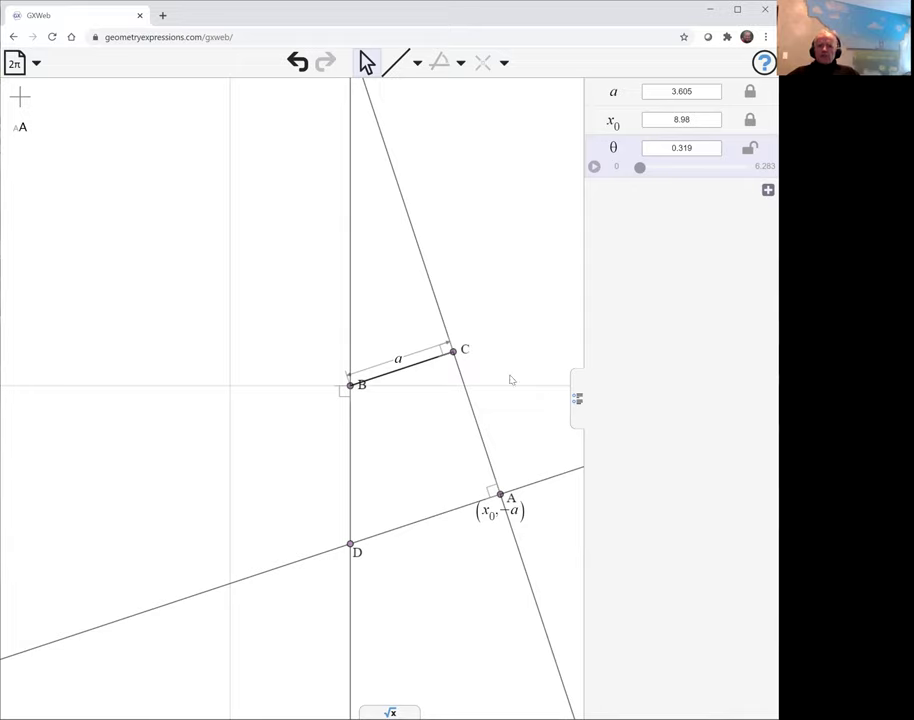
Trace the locus of point D driven by θ, producing a red parabola
{"action": "left_click", "coordinate": [396, 546]}
{"action": "left_click", "coordinate": [503, 63]}
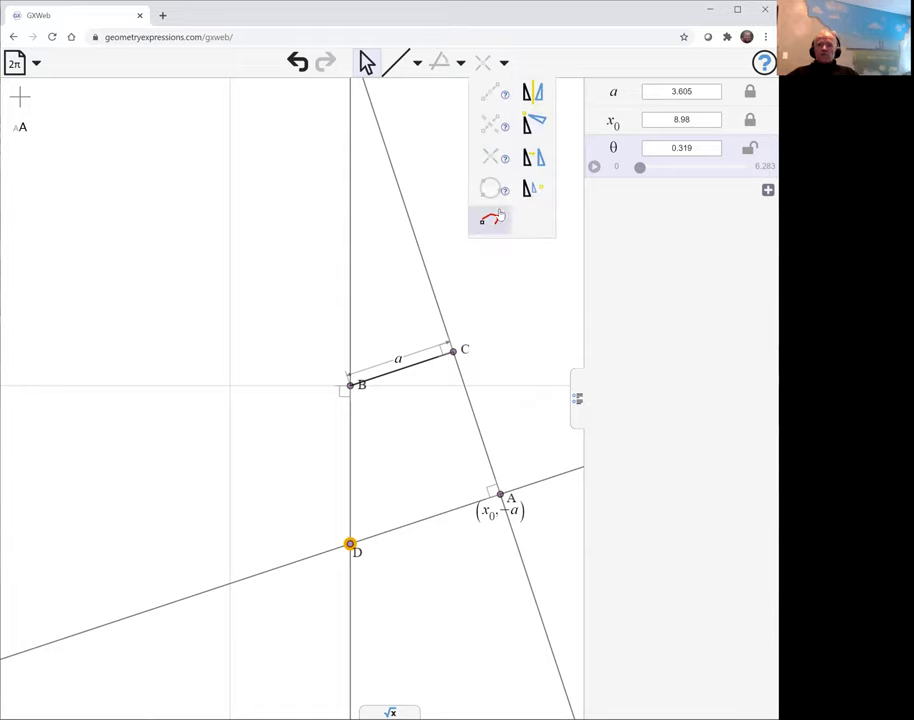
{"action": "left_click", "coordinate": [491, 221]}
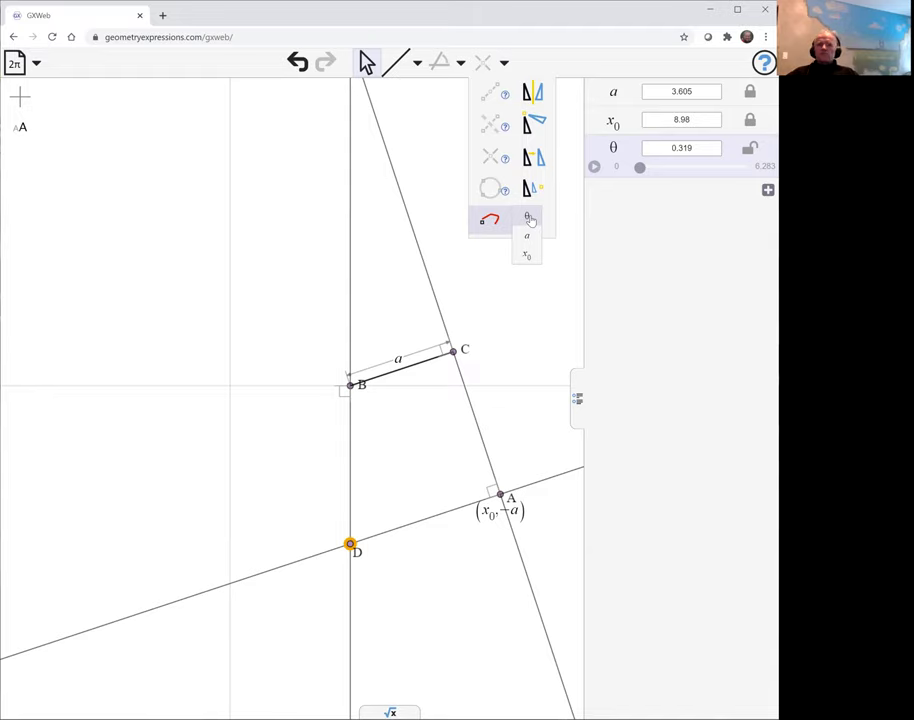
{"action": "left_click", "coordinate": [529, 217]}
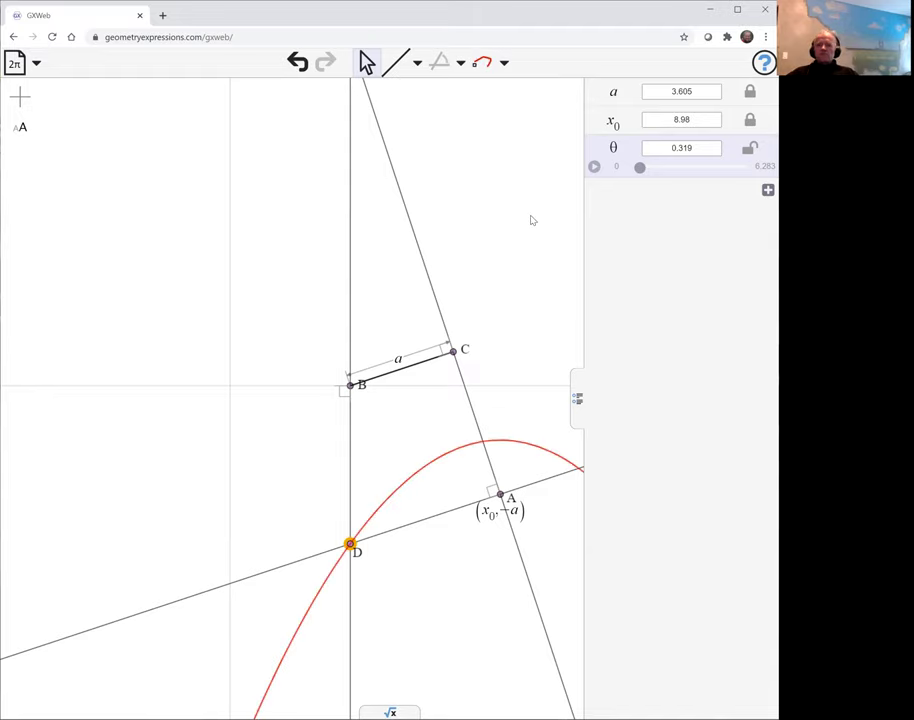
{"action": "left_click", "coordinate": [577, 379]}
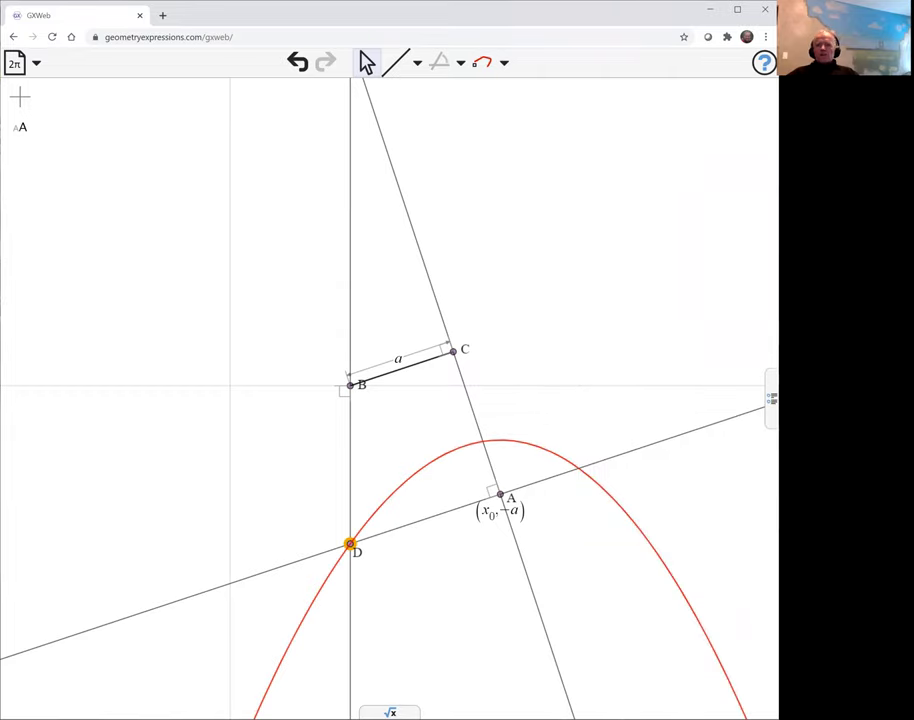
Play and pause the θ animation, then drag θ by hand to 5.884
{"action": "left_click", "coordinate": [771, 398]}
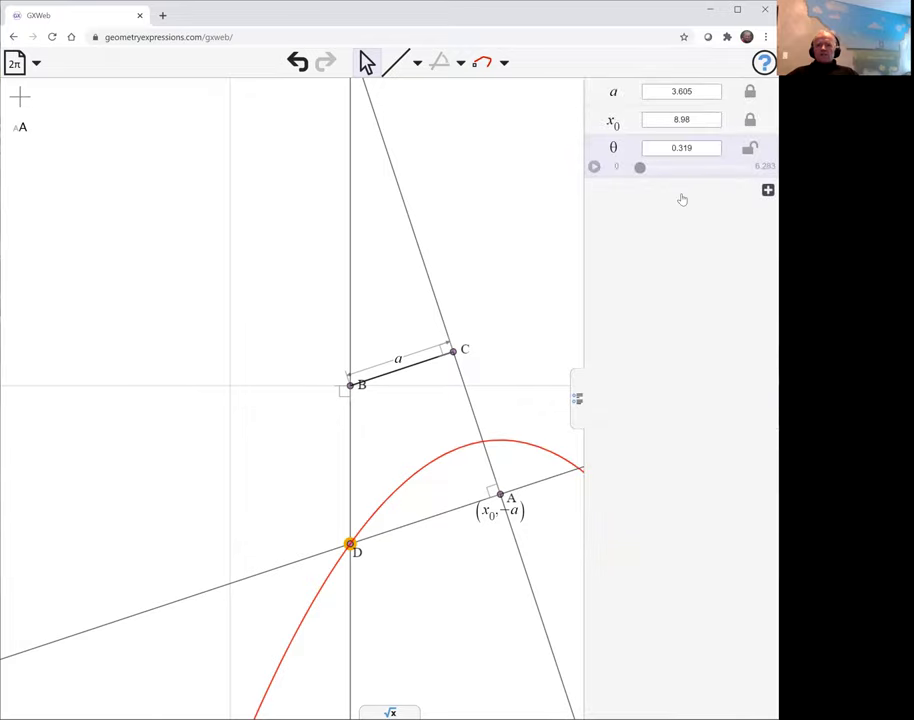
{"action": "left_click", "coordinate": [593, 167]}
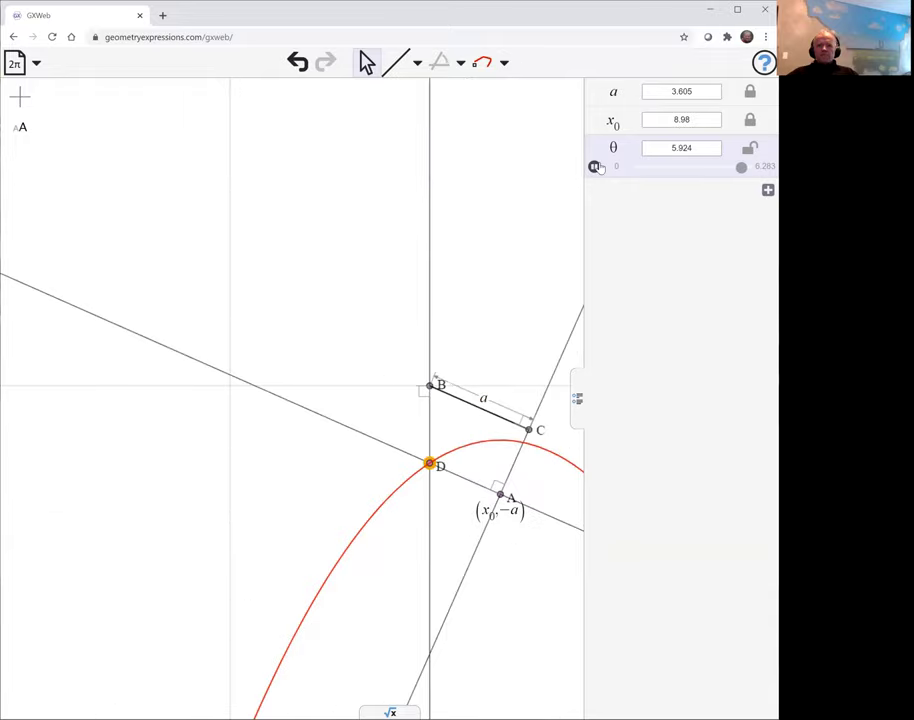
{"action": "left_click", "coordinate": [594, 167]}
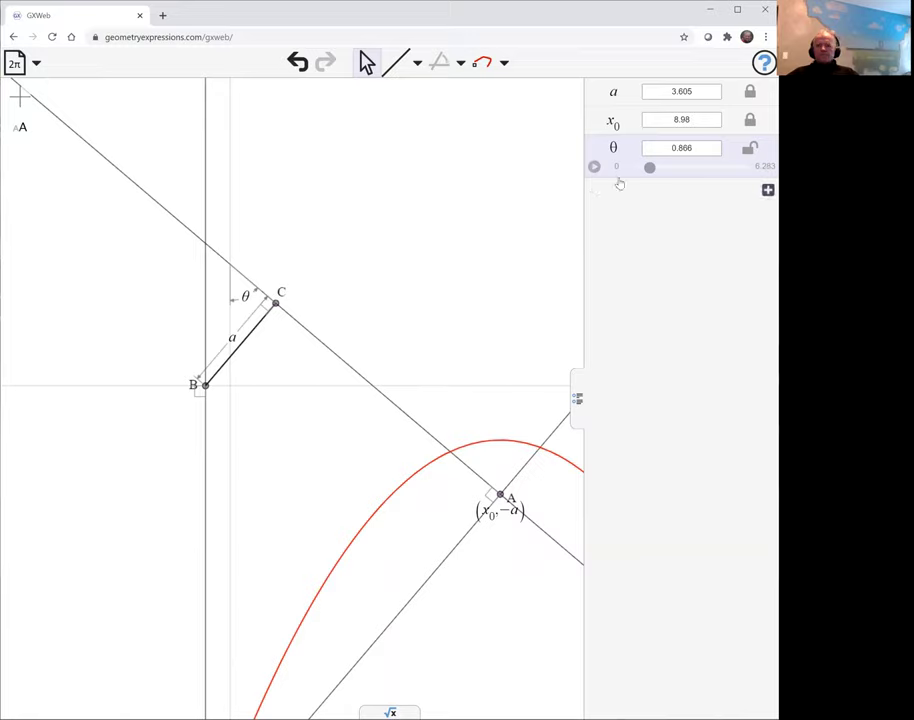
{"action": "left_click_drag", "start_coordinate": [651, 170], "coordinate": [746, 182]}
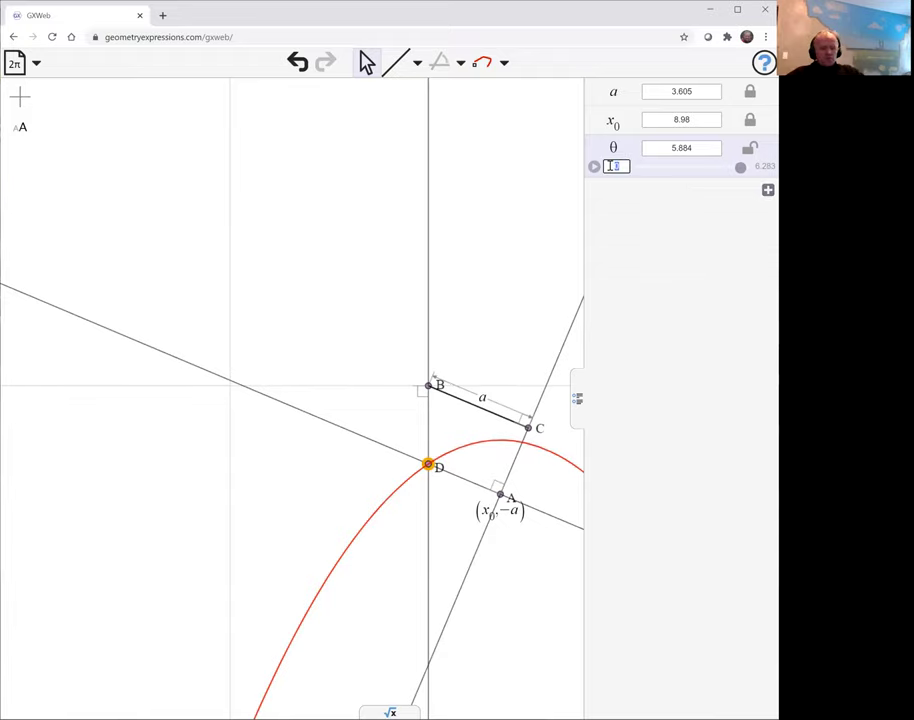
Lock θ and raise its slider maximum to 9
{"action": "left_click", "coordinate": [740, 170]}
{"action": "left_click", "coordinate": [751, 148]}
{"action": "left_click", "coordinate": [594, 147]}
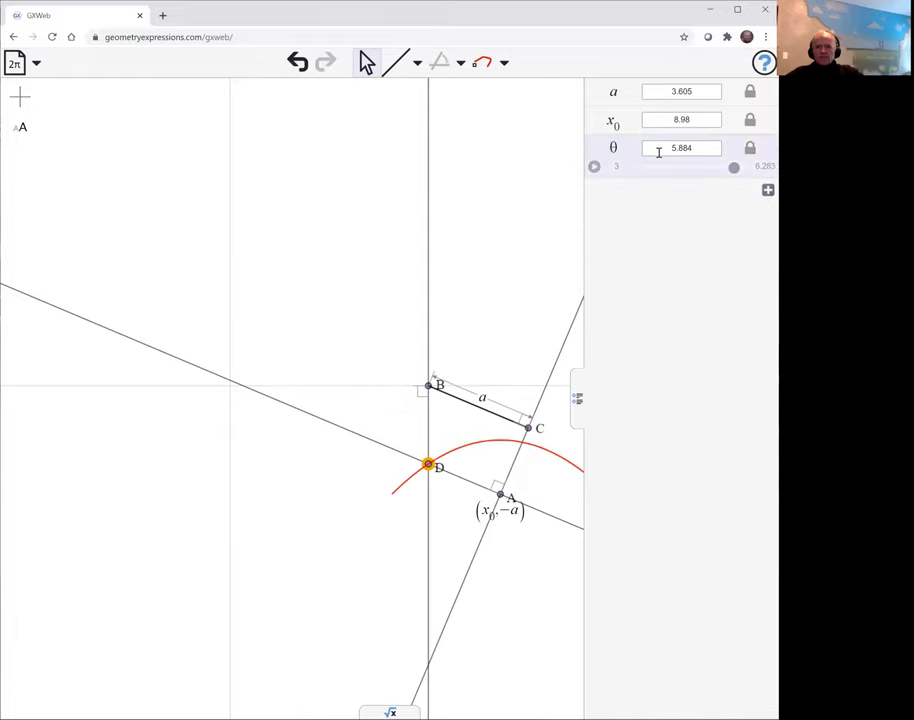
{"action": "left_click", "coordinate": [760, 166]}
{"action": "double_click", "coordinate": [764, 166]}
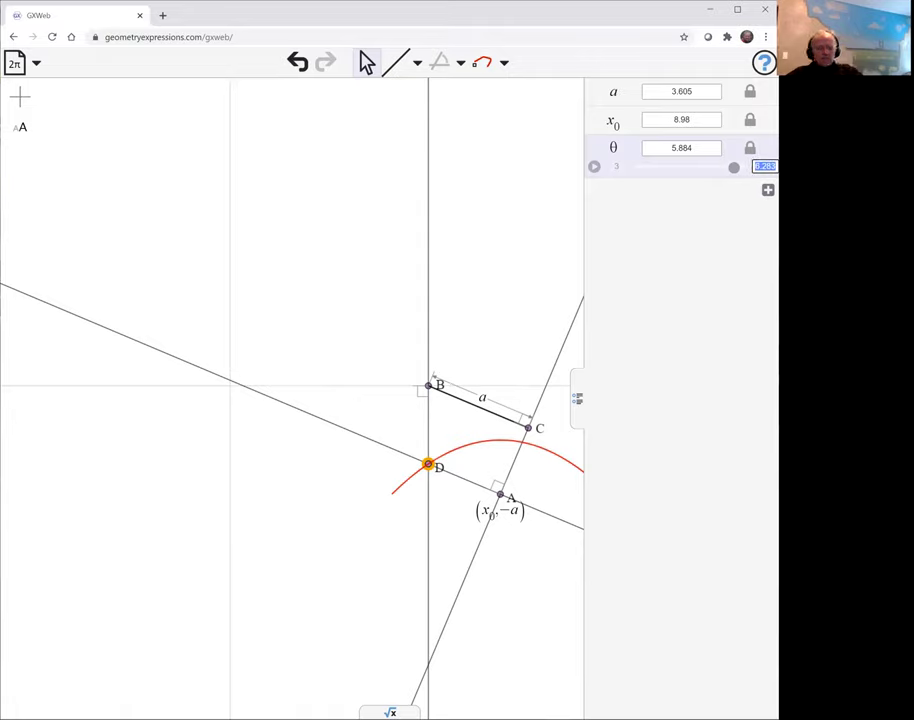
{"action": "type", "text": "9"}
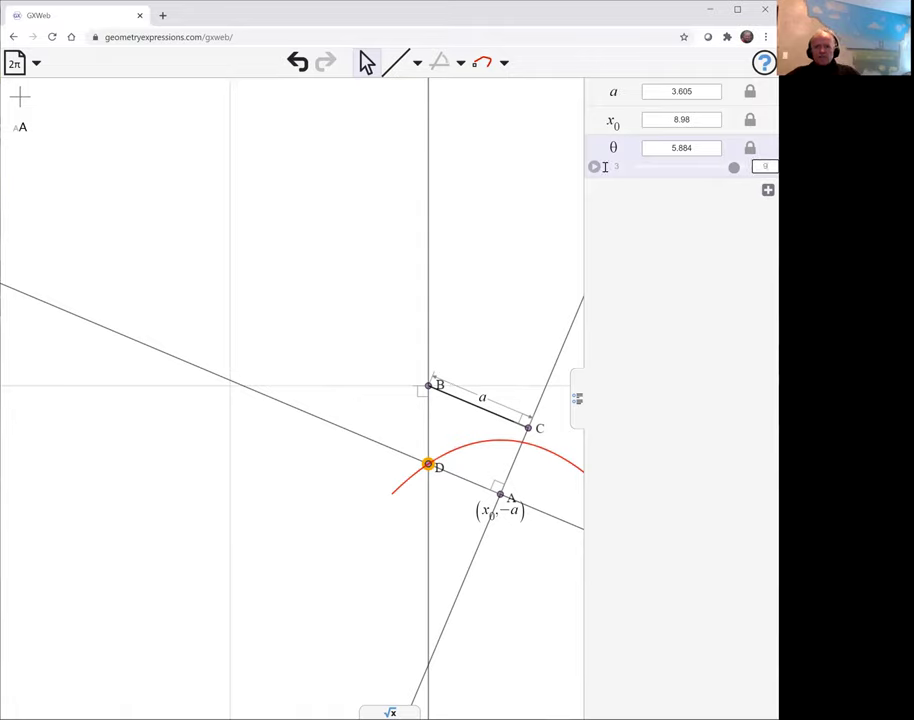
{"action": "left_click", "coordinate": [596, 166]}
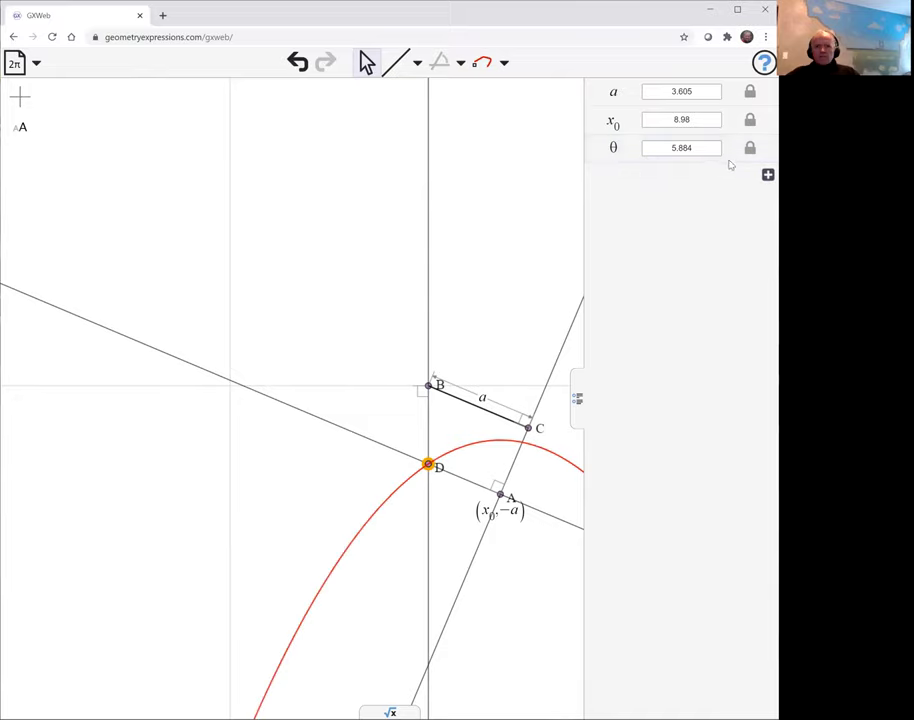
Replay the θ animation over the wider range and pause it at 5.642
{"action": "mouse_move", "coordinate": [588, 147]}
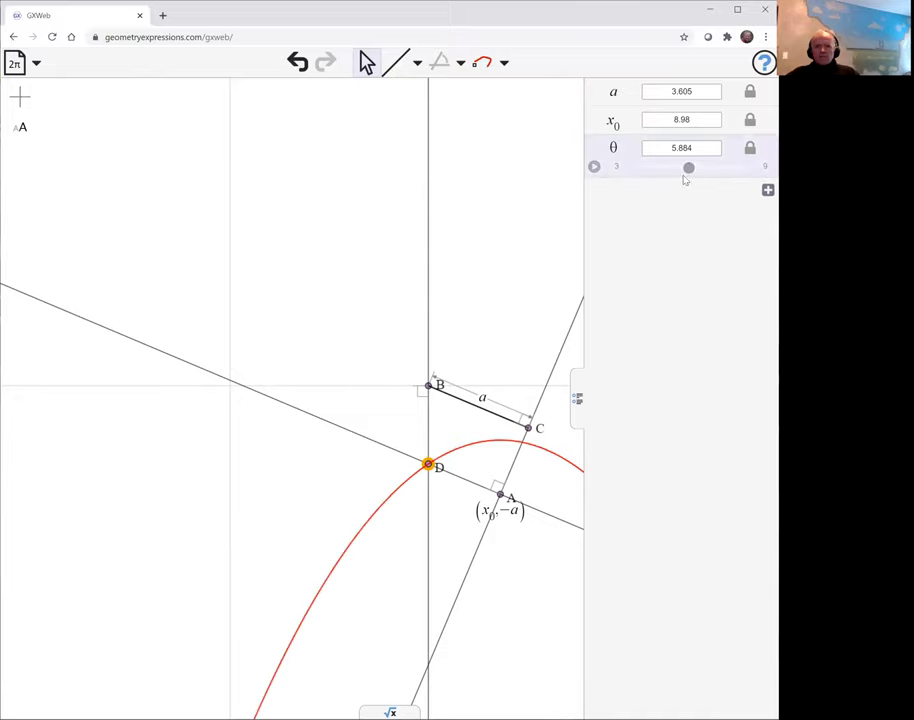
{"action": "left_click", "coordinate": [594, 167]}
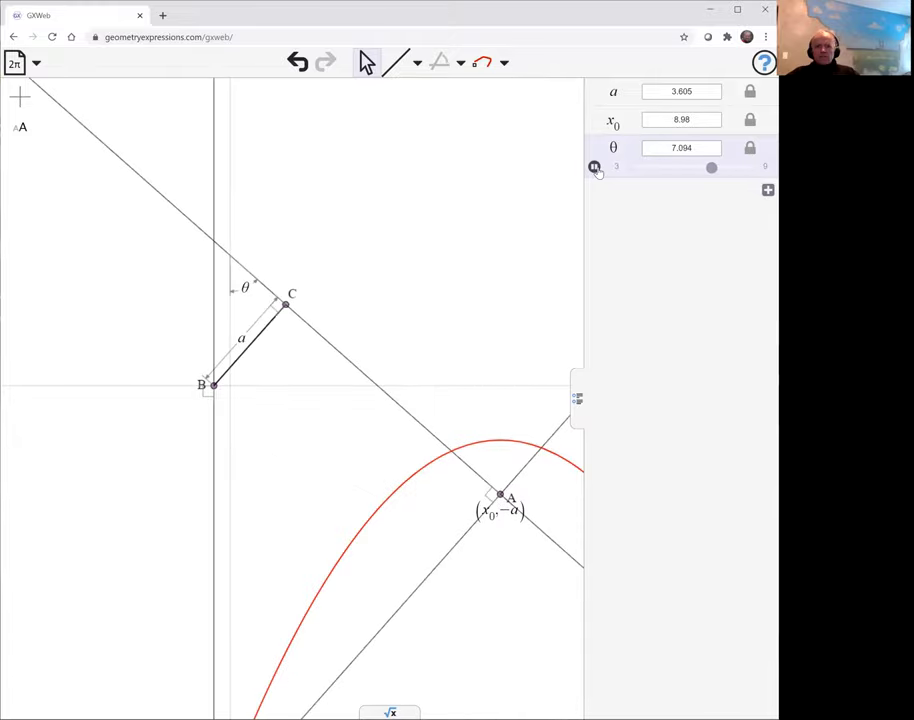
{"action": "left_click", "coordinate": [578, 400]}
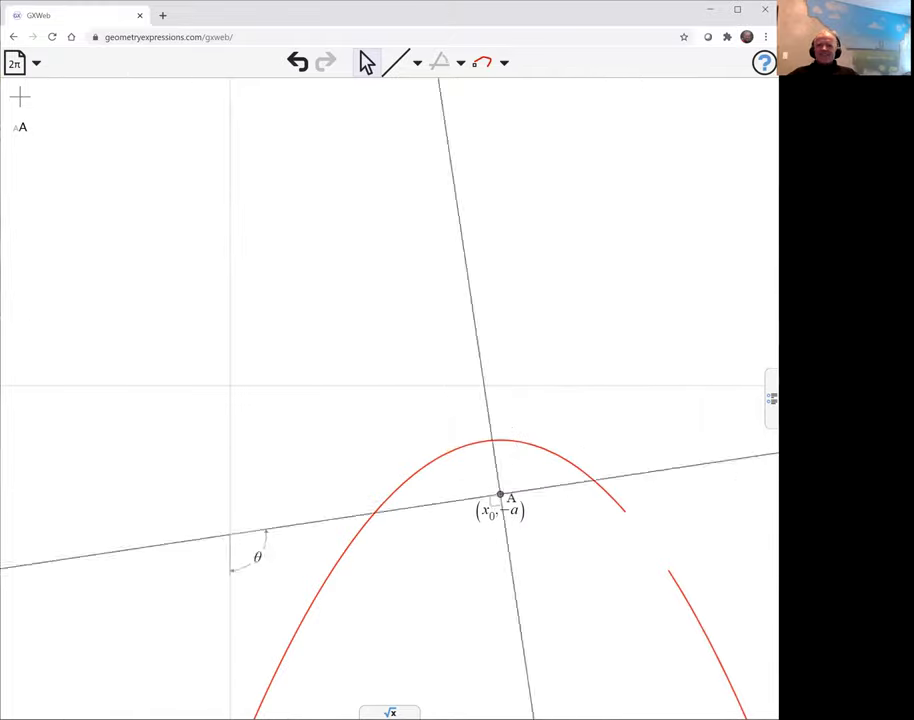
{"action": "left_click", "coordinate": [771, 398]}
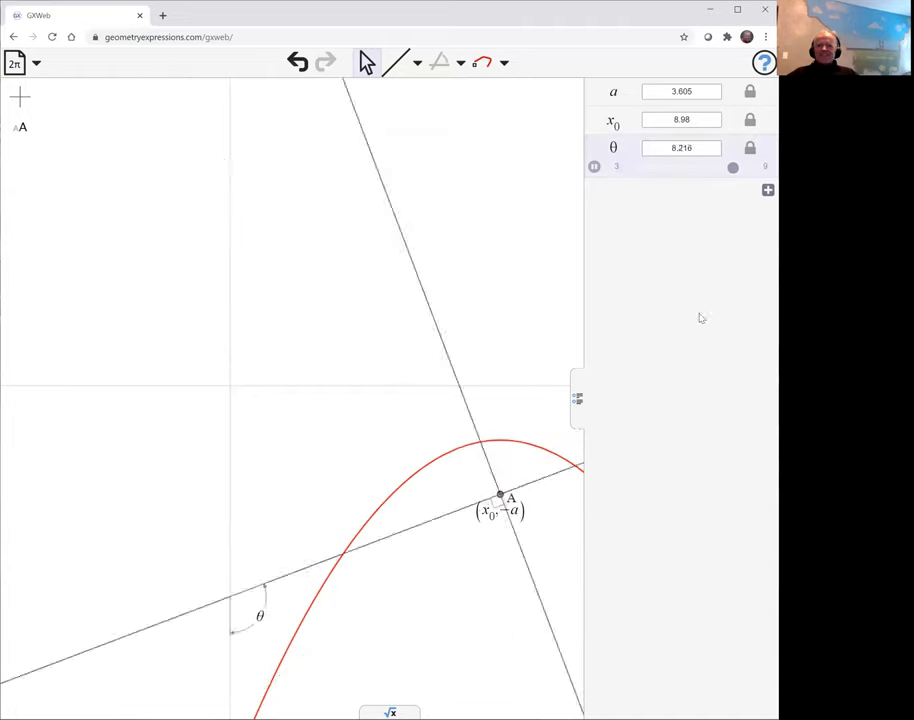
{"action": "left_click", "coordinate": [595, 168]}
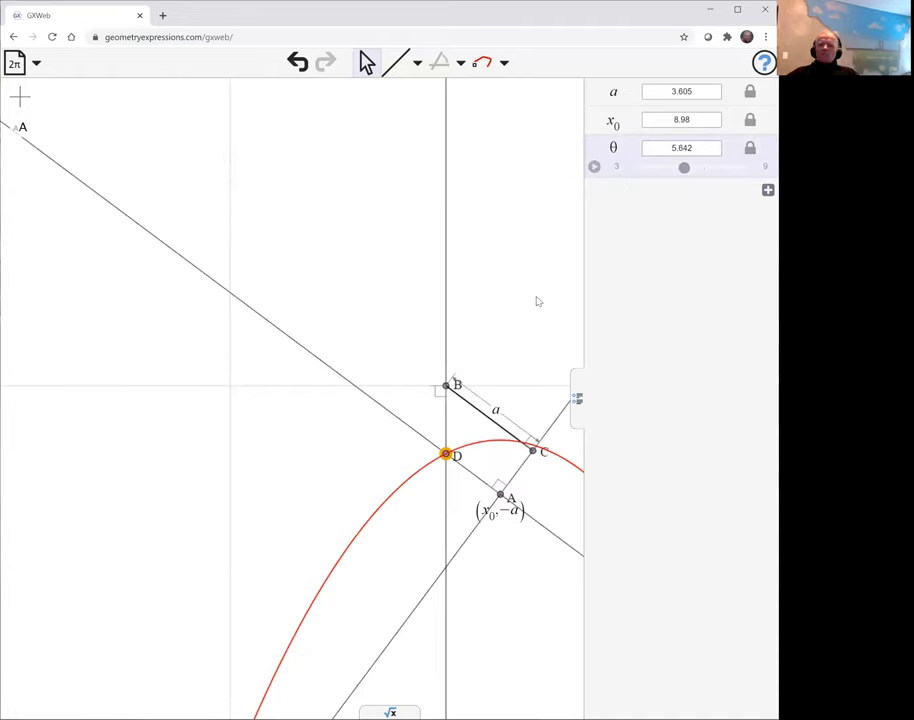
Evaluate equation(K0) on the parabola to show X²+2·Y·a+a²−2·X·x0+x0²=0
{"action": "left_click", "coordinate": [578, 398]}
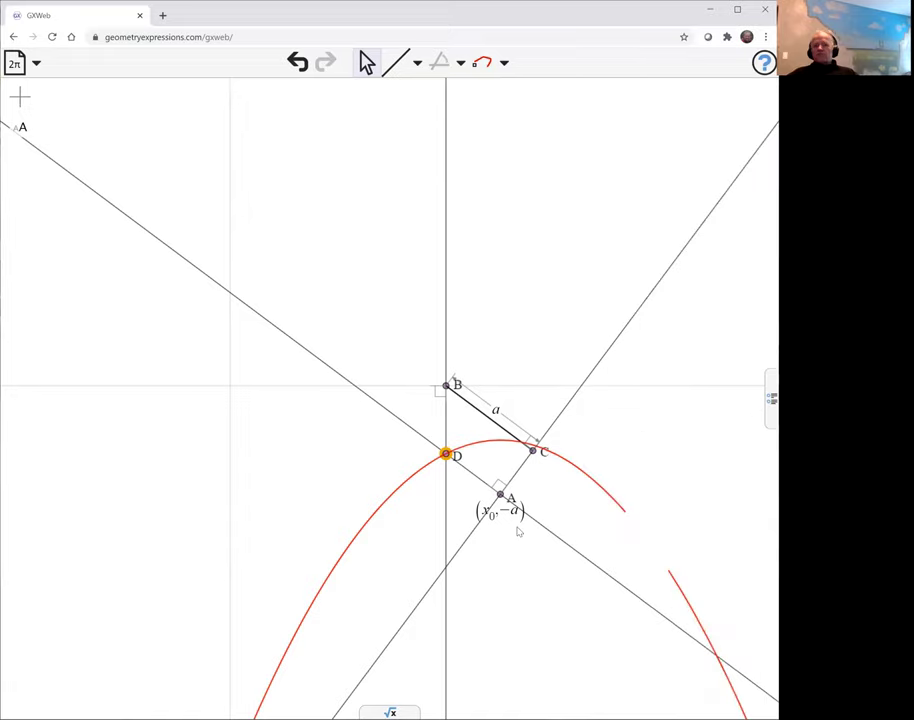
{"action": "left_click", "coordinate": [390, 712]}
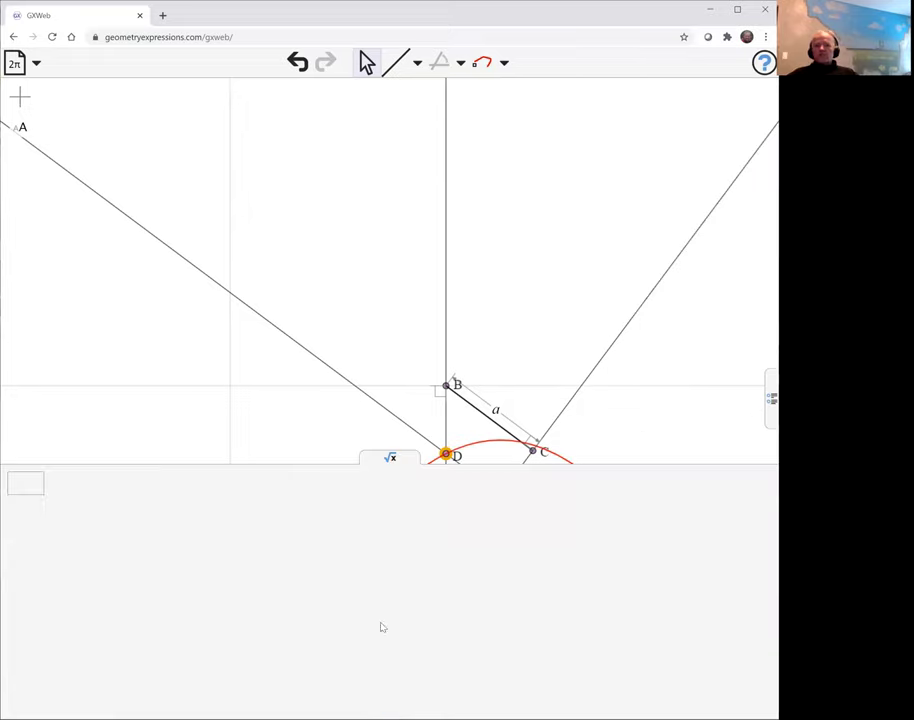
{"action": "left_click_drag", "start_coordinate": [567, 313], "coordinate": [587, 104]}
{"action": "left_click", "coordinate": [22, 483]}
{"action": "type", "text": "equat"}
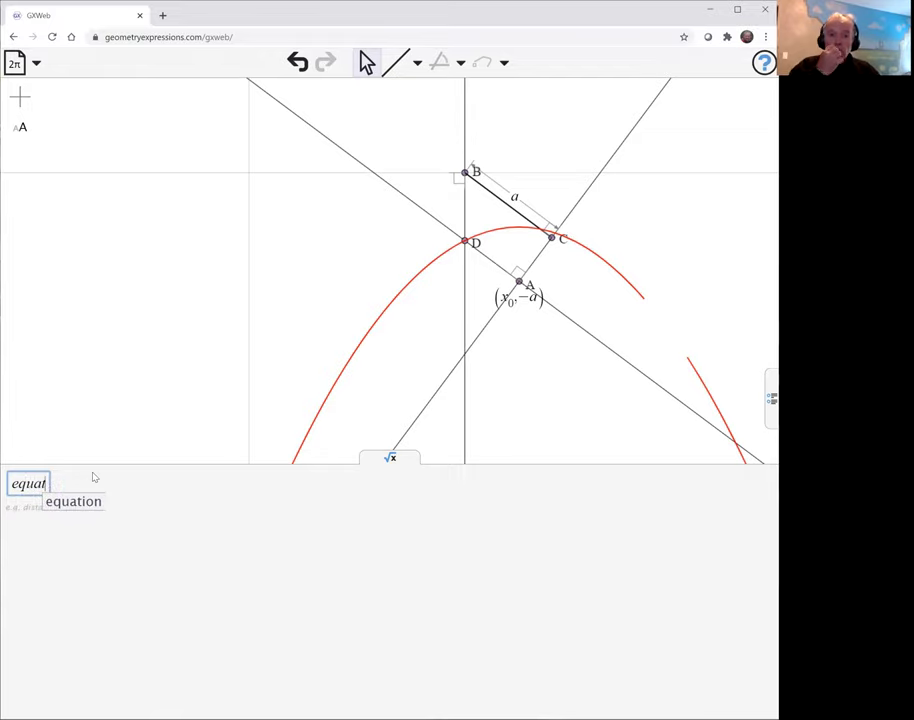
{"action": "type", "text": "ion("}
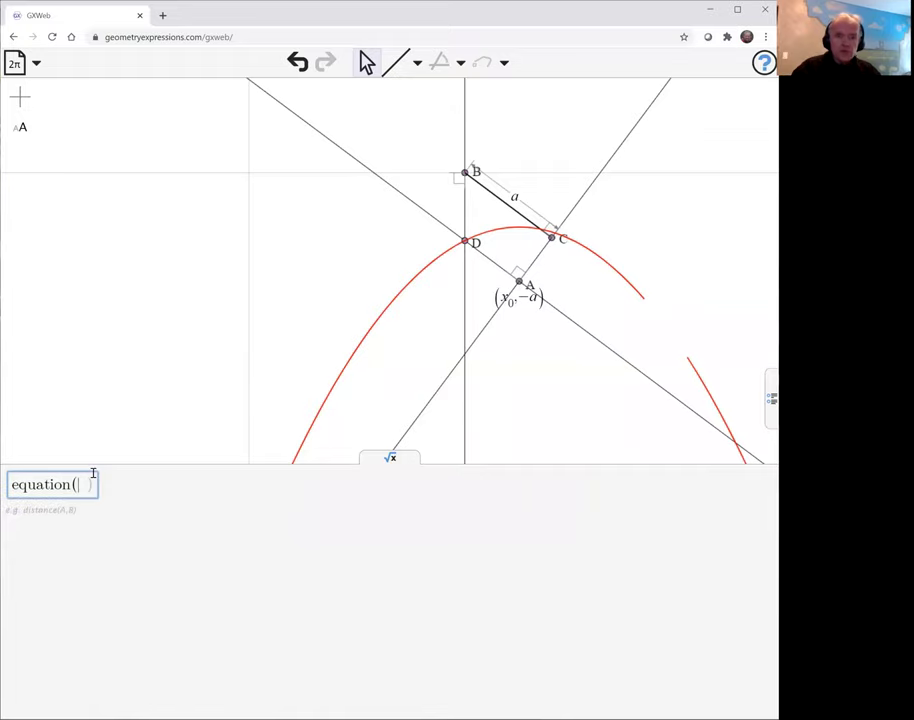
{"action": "left_click", "coordinate": [398, 299]}
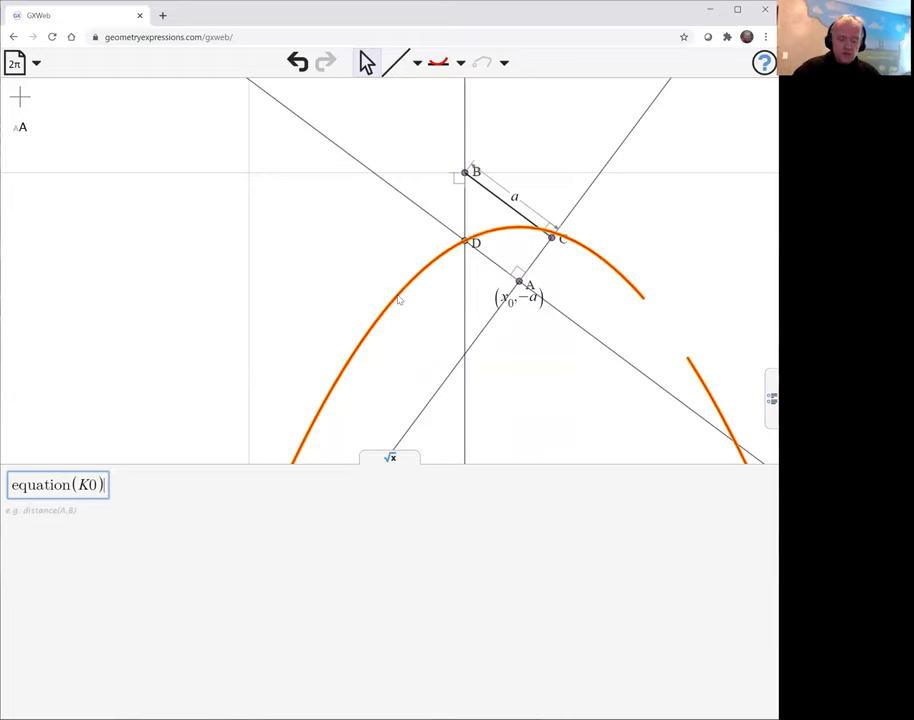
{"action": "key", "text": "Return"}
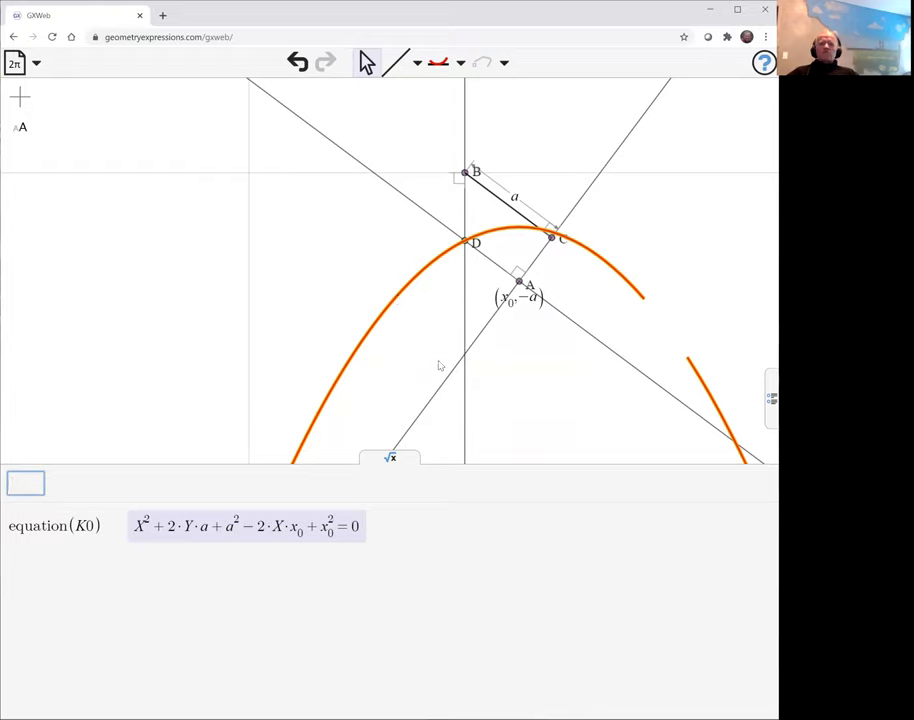
{"action": "left_click", "coordinate": [143, 533]}
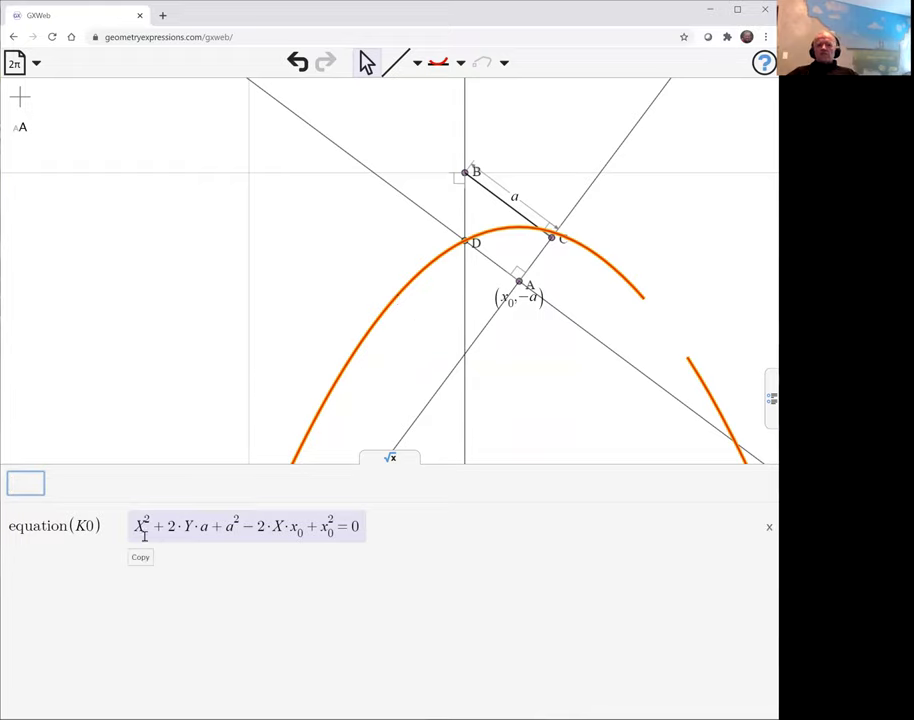